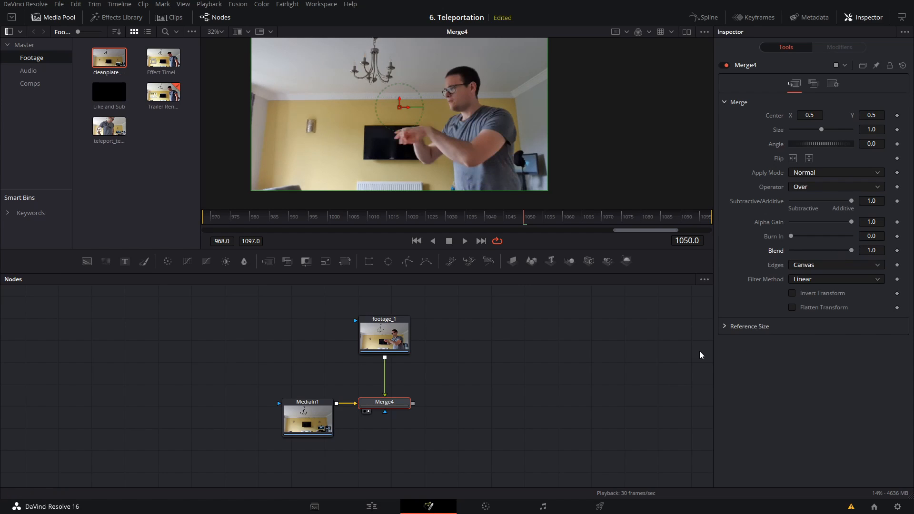
Step: Move the MediaIn1 clean plate node farther away from Merge4 to free space in the node graph
click(356, 478)
drag(305, 421, 208, 381)
drag(412, 418, 369, 364)
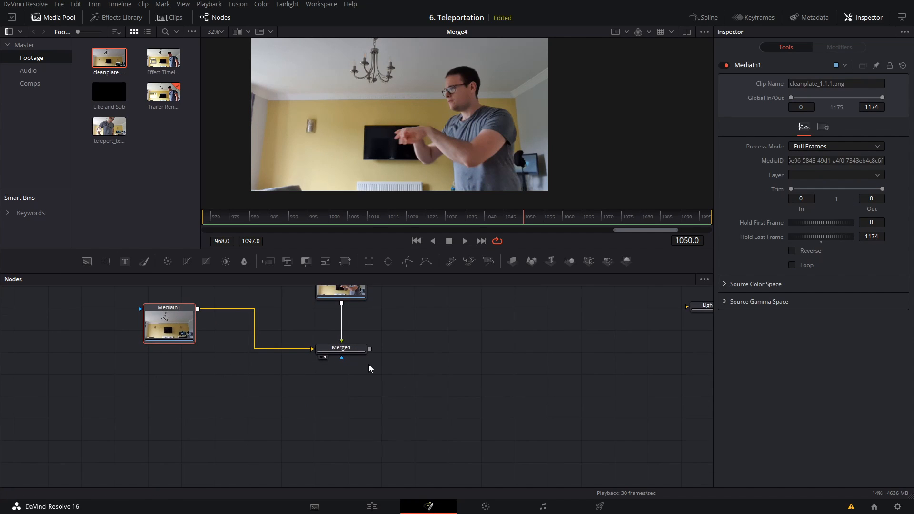
drag(406, 409, 448, 437)
Step: Add a FastNoise node to the node graph and display it in the viewer
key(shift+space)
text(dent)
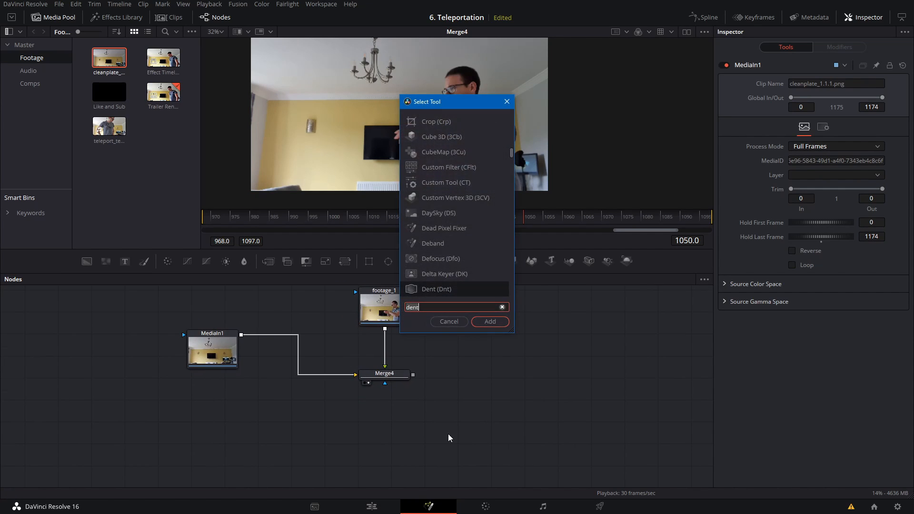
key(BackSpace)
key(BackSpace)
key(BackSpace)
key(BackSpace)
text(fast)
key(Down)
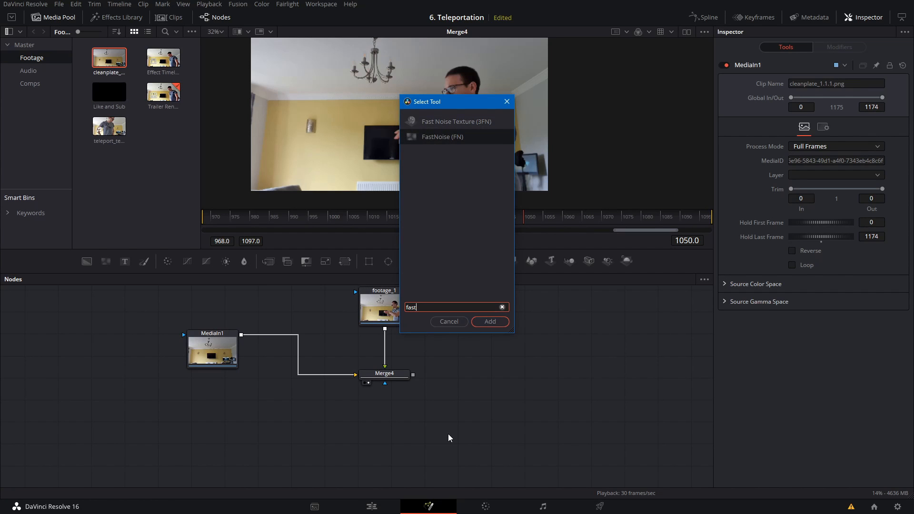
key(Return)
key(1)
Step: Set the FastNoise to Contrast 1.76, Brightness 0.17, Scale 5.51 and Seethe Rate 0.165, and play back the noise
drag(489, 153, 509, 193)
drag(535, 221, 438, 215)
drag(496, 174, 412, 131)
drag(565, 177, 604, 191)
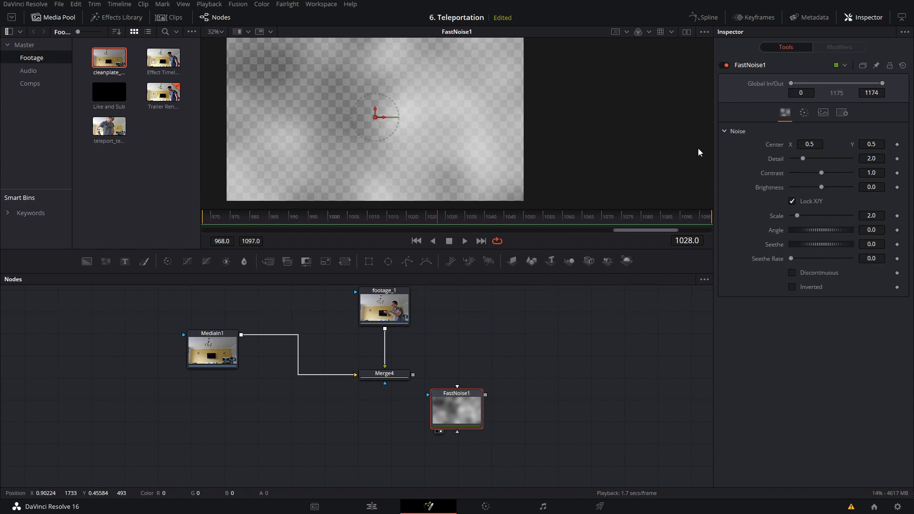
drag(797, 216, 810, 218)
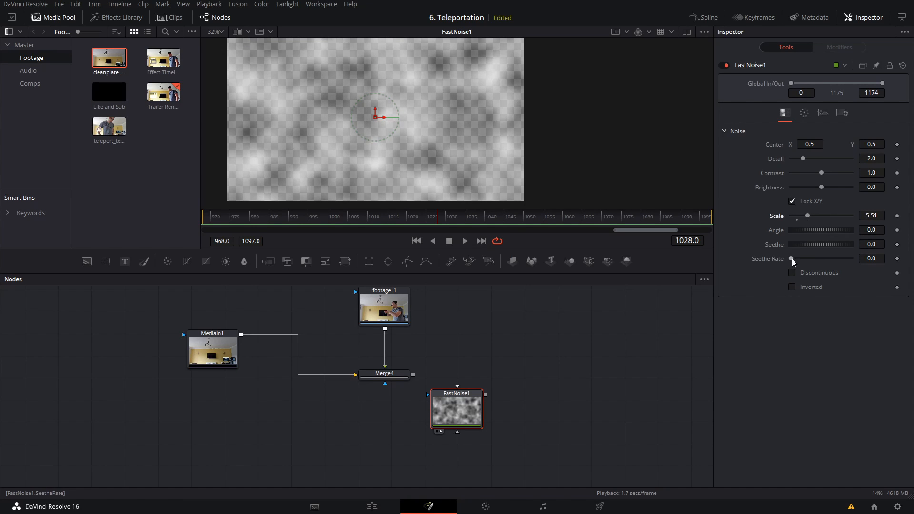
drag(793, 260, 802, 261)
key(space)
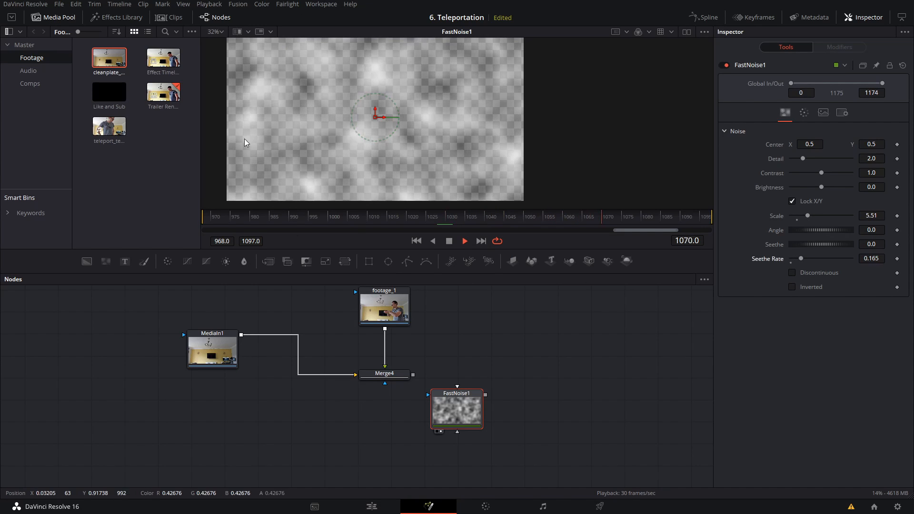
key(space)
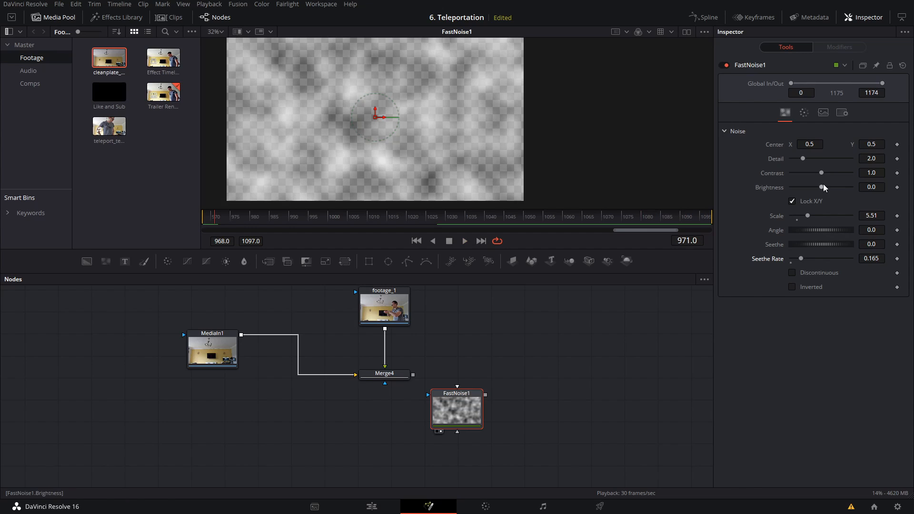
mouse_move(825, 189)
mouse_down()
mouse_move(792, 188)
mouse_move(817, 173)
mouse_move(792, 174)
mouse_move(837, 173)
mouse_move(806, 187)
mouse_move(838, 191)
mouse_move(831, 188)
mouse_up()
Step: Try pulling a connection from Merge4's mask input, and delete the FastNoise node
drag(448, 420, 479, 416)
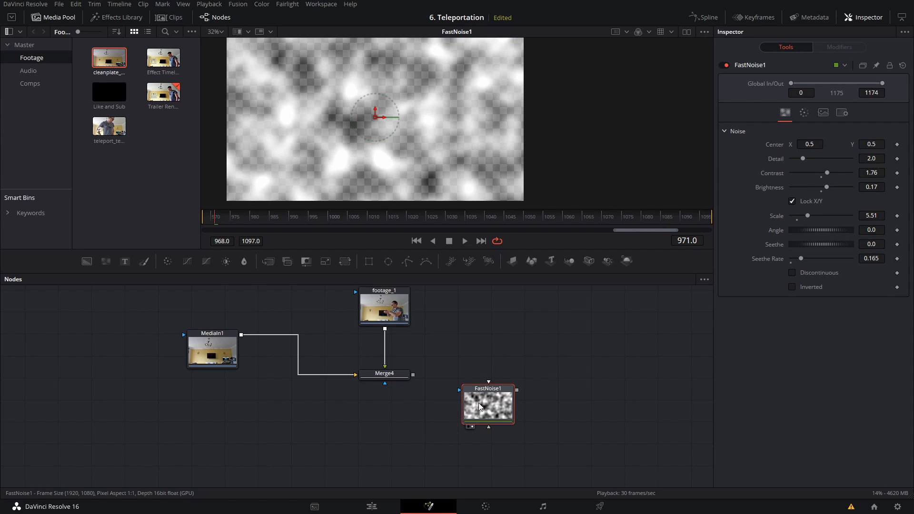
click(399, 405)
drag(387, 388, 356, 421)
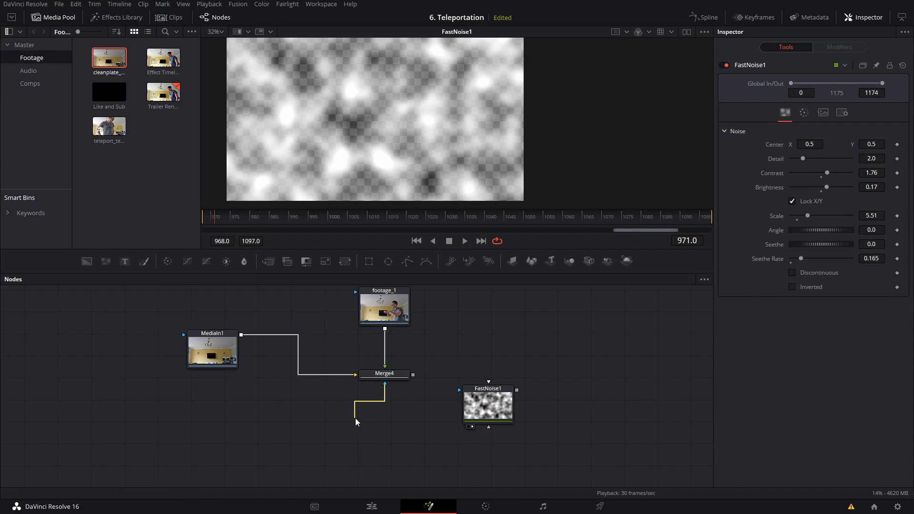
drag(482, 412, 483, 412)
key(Delete)
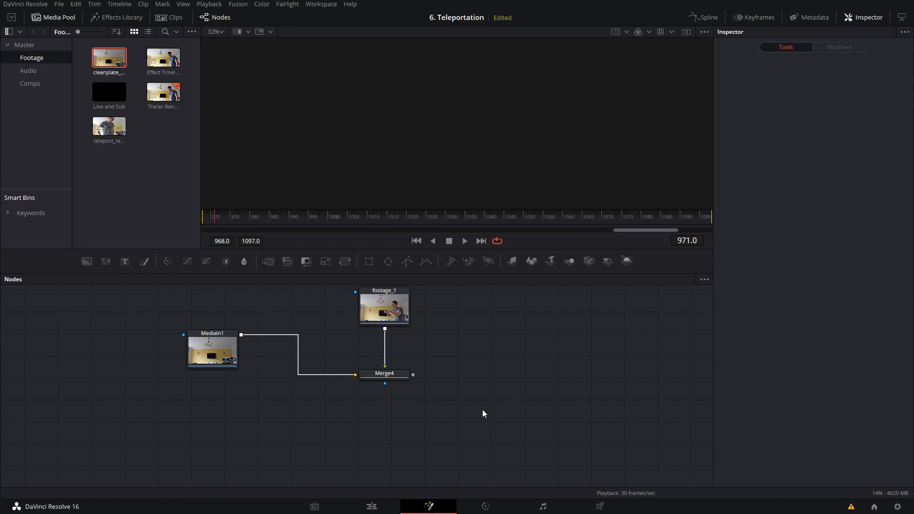
Step: Paste a copy of the existing Fractal Noise node below Merge4 and display it in the viewer at frame 1056
drag(609, 350, 332, 353)
drag(451, 414, 257, 387)
click(419, 343)
drag(164, 440, 610, 415)
click(309, 374)
key(ctrl+v)
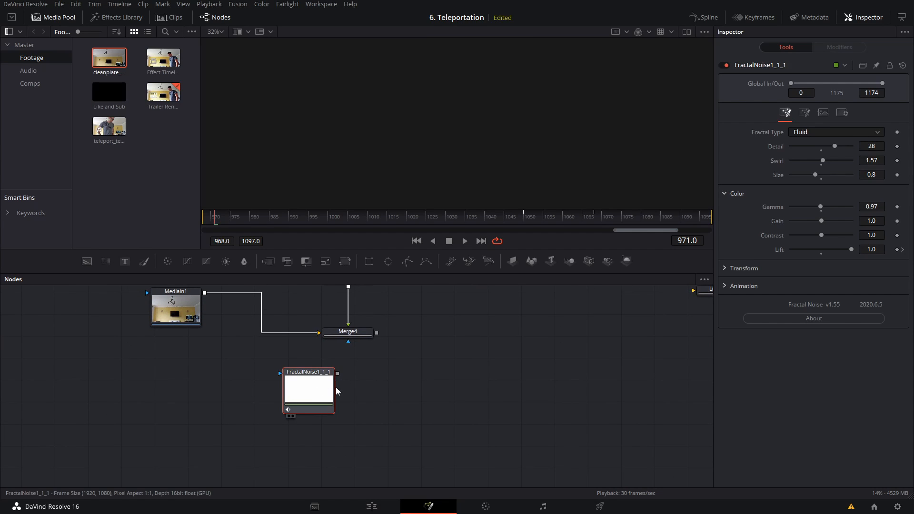
key(1)
drag(514, 216, 547, 218)
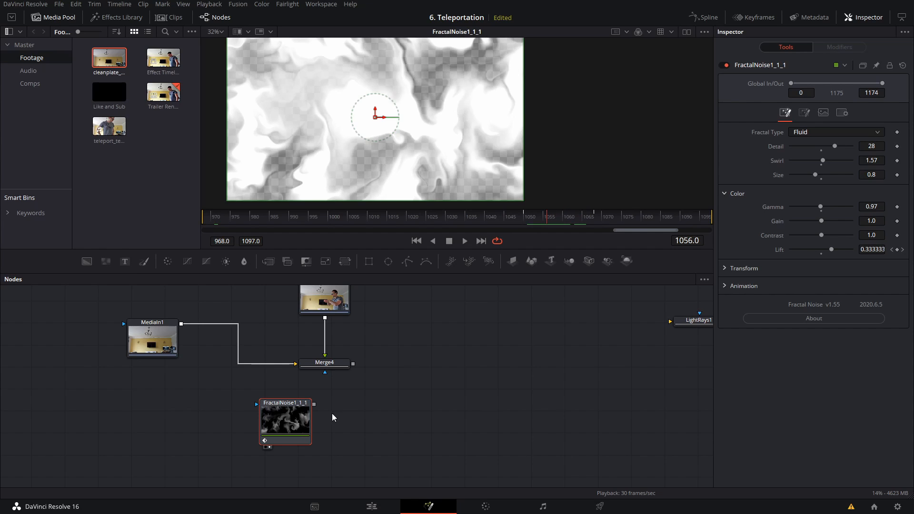
Step: Look through the available fractal types of the Fractal Noise node, keeping Fluid
click(367, 412)
drag(386, 409, 424, 382)
mouse_move(335, 398)
mouse_down()
mouse_move(377, 399)
mouse_move(292, 392)
mouse_move(346, 393)
mouse_up()
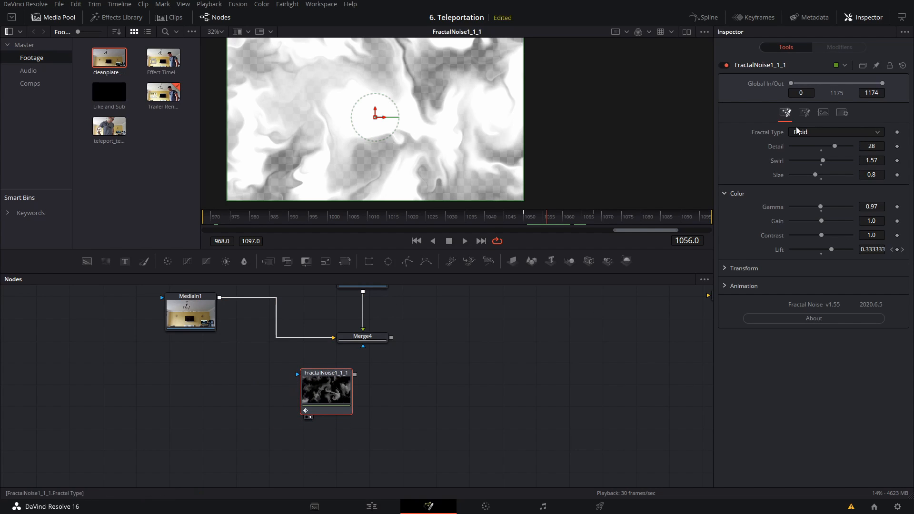
click(821, 131)
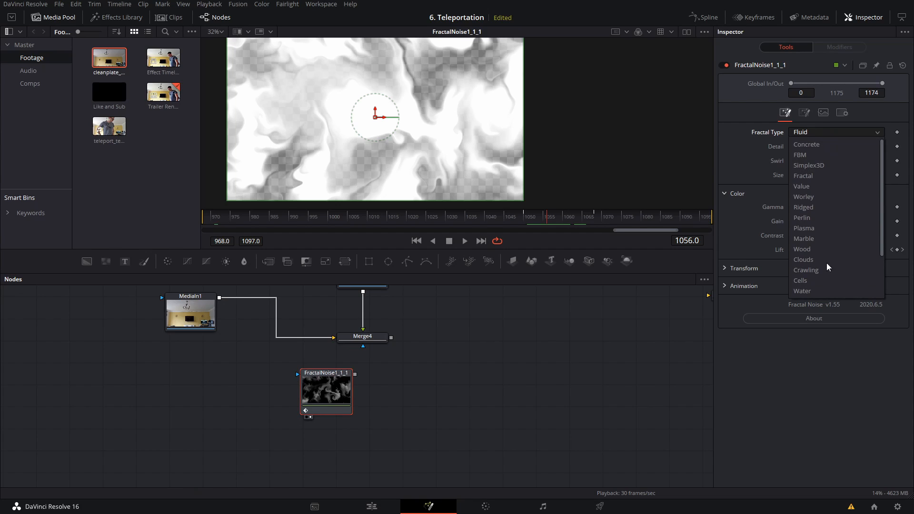
scroll(804, 218, down, 2)
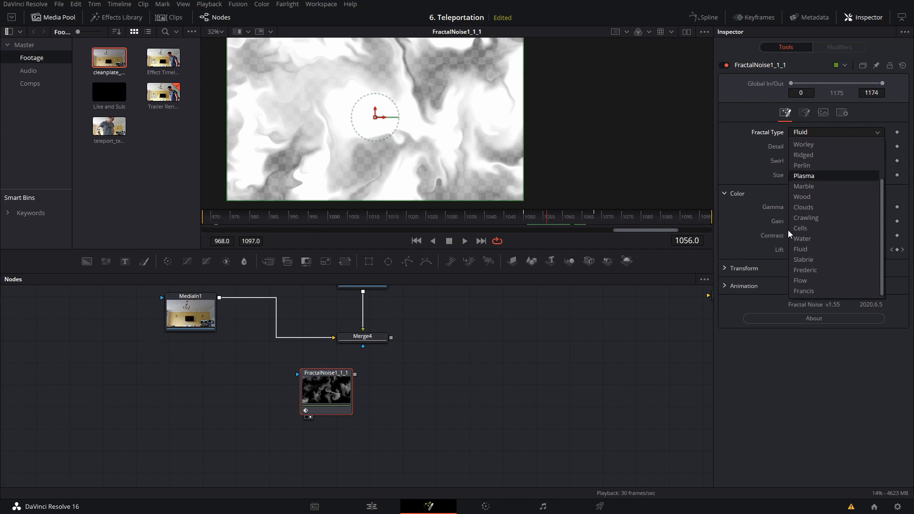
click(591, 347)
click(591, 346)
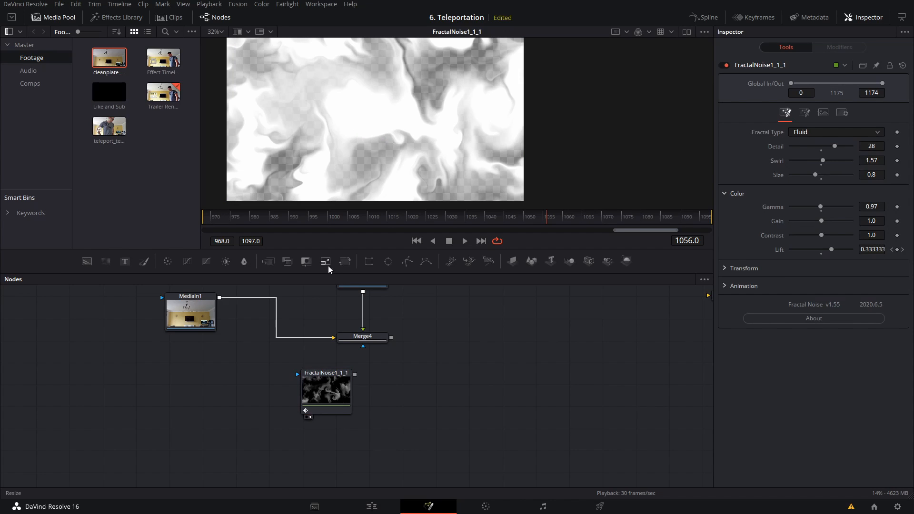
drag(353, 393, 360, 394)
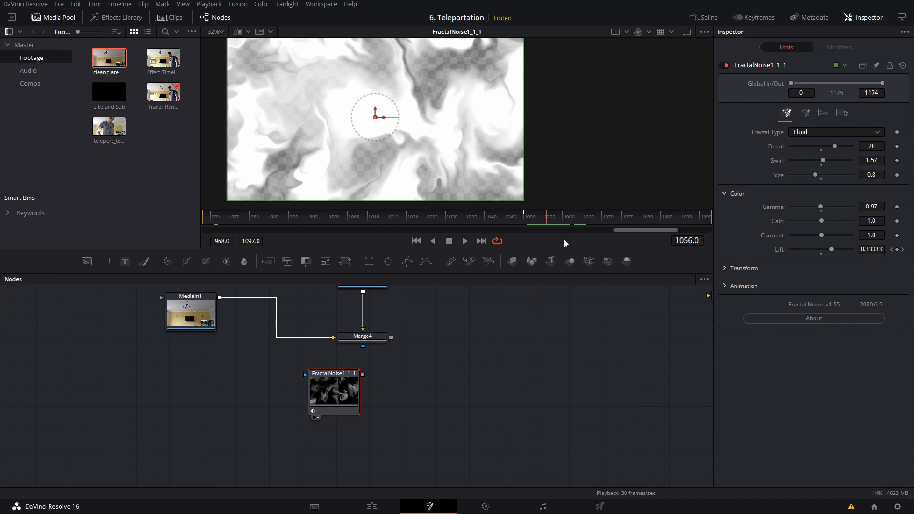
Step: Scrub through the composition to review the Fractal Noise node's animated Lift from its first to its last frame
drag(552, 219, 487, 219)
drag(544, 215, 138, 220)
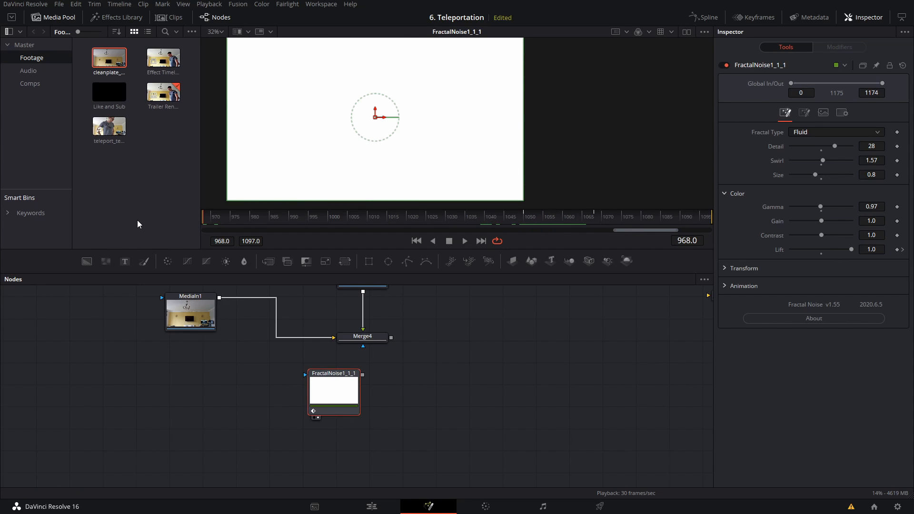
click(579, 218)
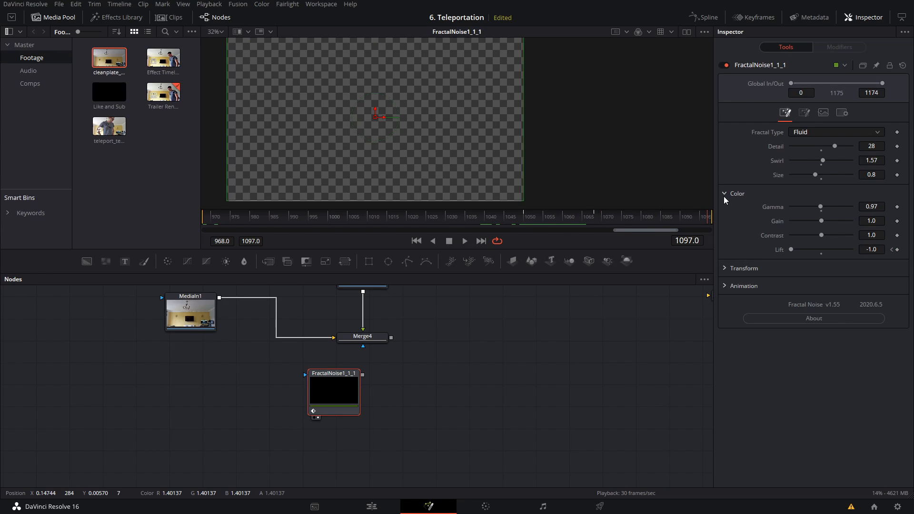
drag(664, 216, 555, 221)
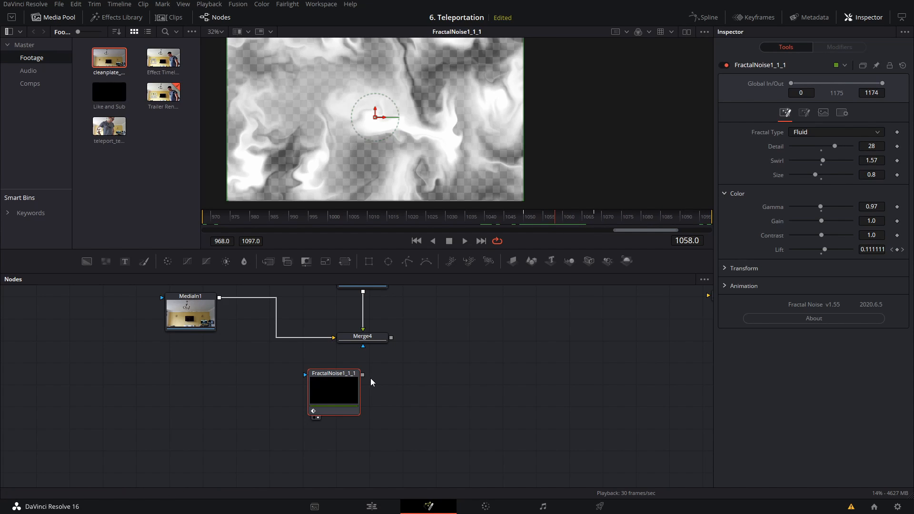
Step: Connect the Fractal Noise output to Merge4's effect mask input and display Merge4 in the viewer
drag(363, 376, 361, 348)
click(370, 341)
key(1)
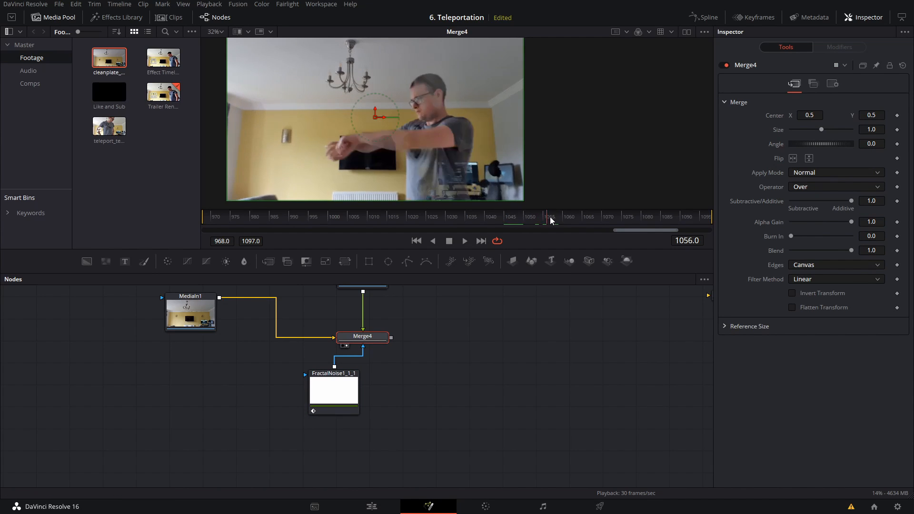
Step: Play back the merged footage to check the noise-masked disappearance of the person
drag(477, 358, 507, 416)
click(393, 325)
drag(477, 293, 345, 347)
click(236, 381)
key(space)
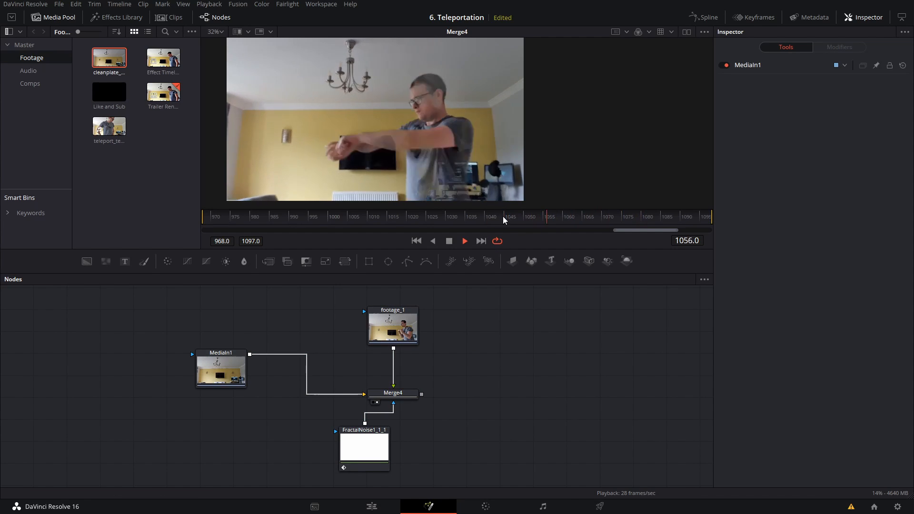
click(503, 216)
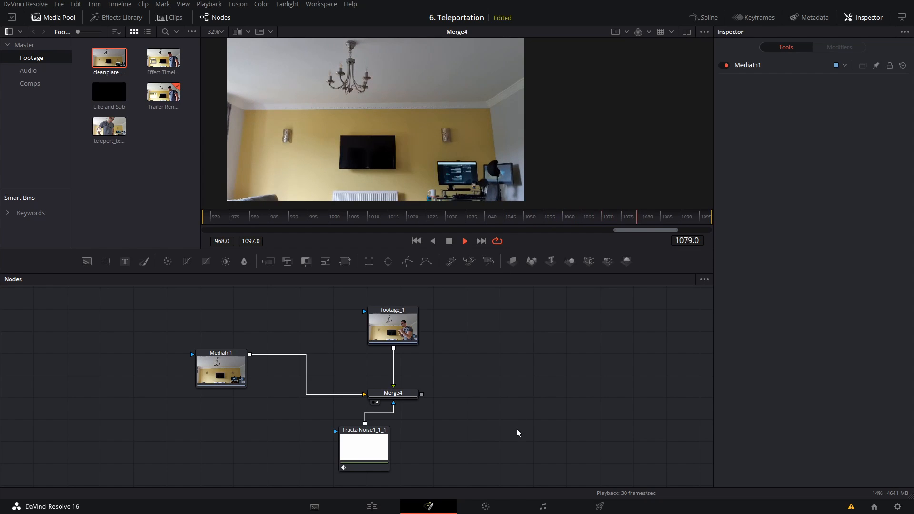
key(space)
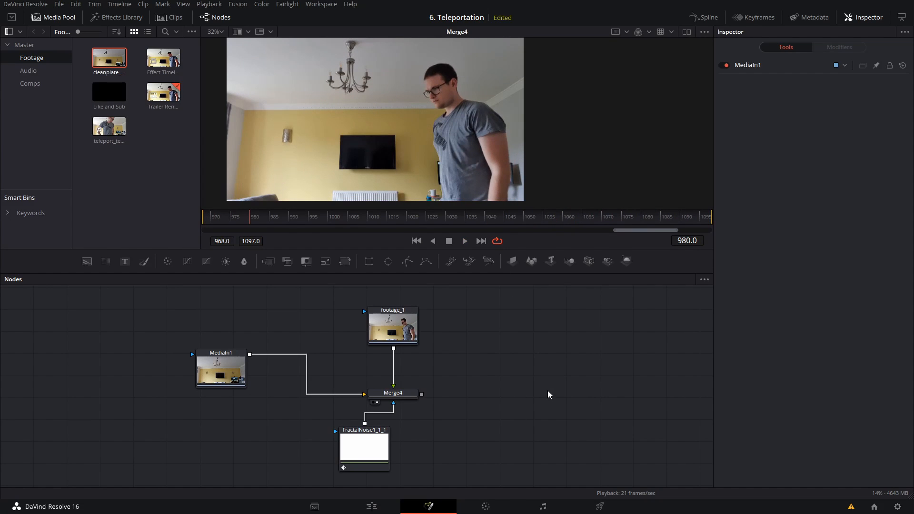
Step: Add a Dent node after Merge4 and place it beside the merge in the node graph
click(402, 395)
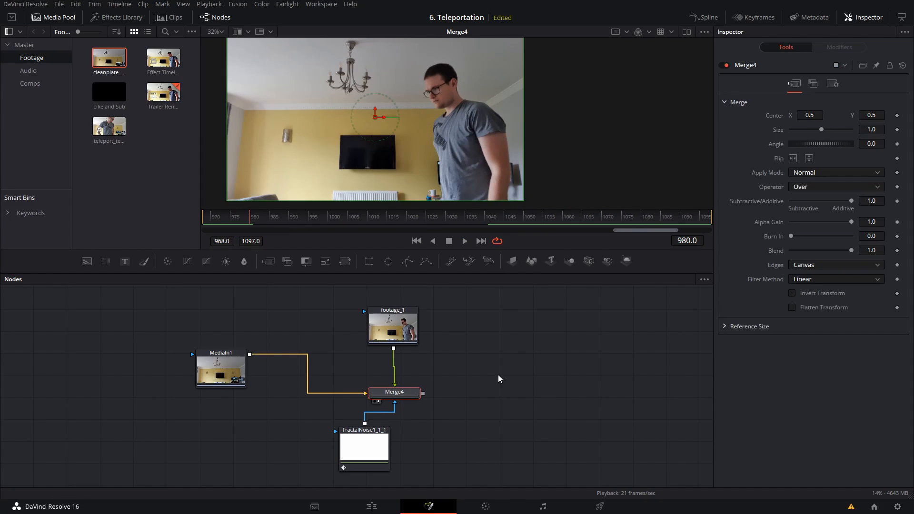
key(shift+space)
text(fast)
key(BackSpace)
key(BackSpace)
key(BackSpace)
key(BackSpace)
text(dent)
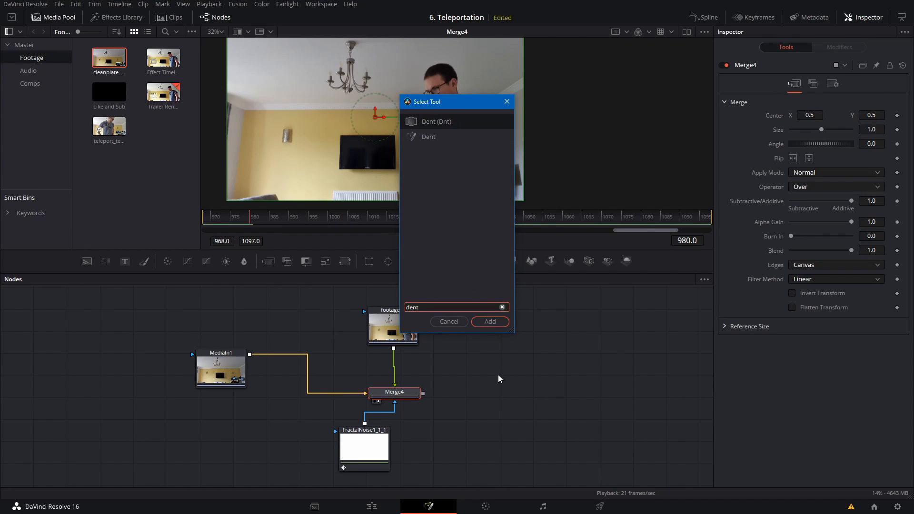
key(Return)
drag(412, 415, 474, 398)
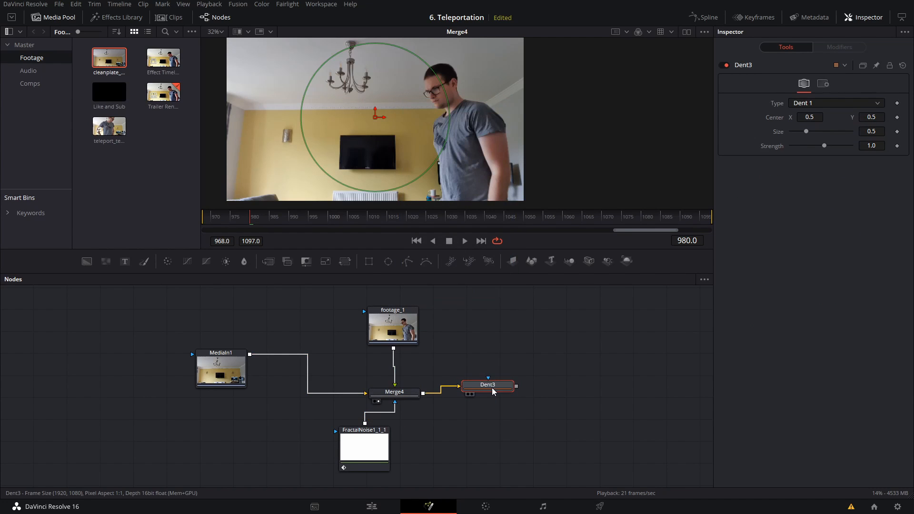
Step: Display the Dent node at frame 1057, set its type to Dent 3 and enlarge its size to about 0.76
key(1)
drag(423, 219, 556, 232)
key(Left)
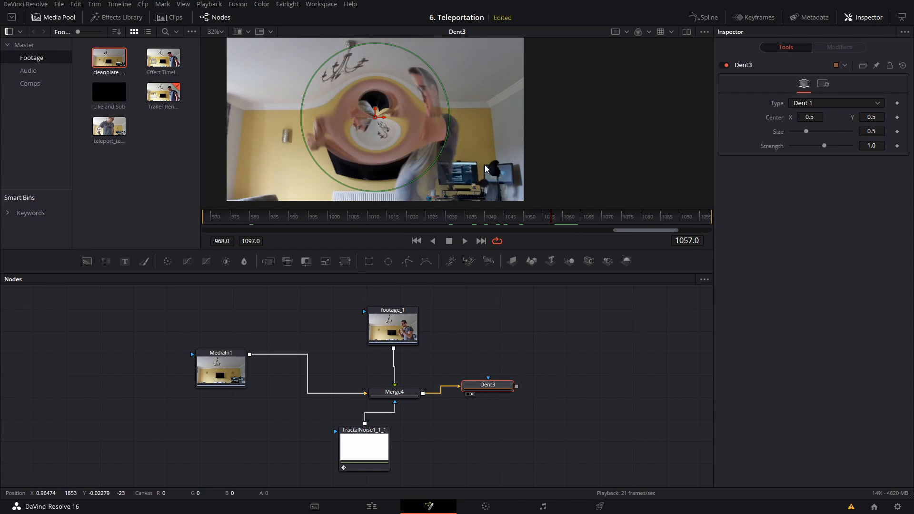
click(827, 103)
click(816, 147)
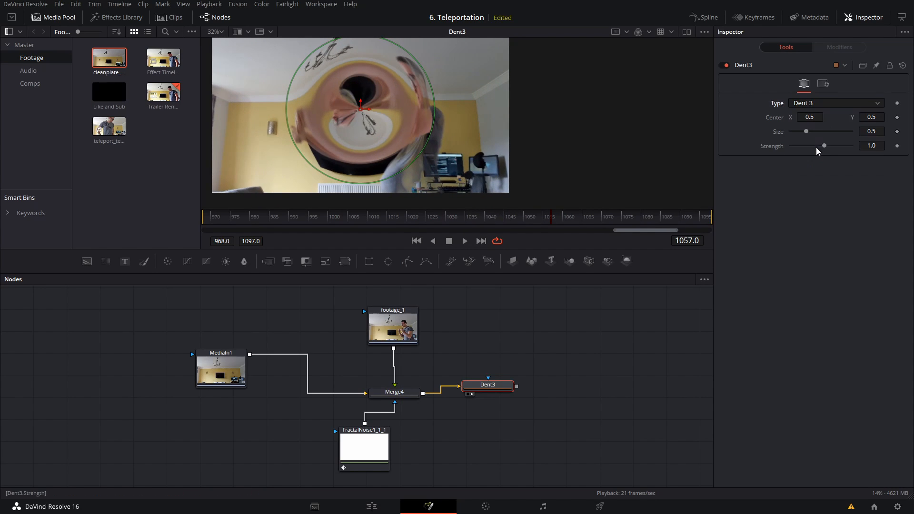
drag(387, 170, 424, 205)
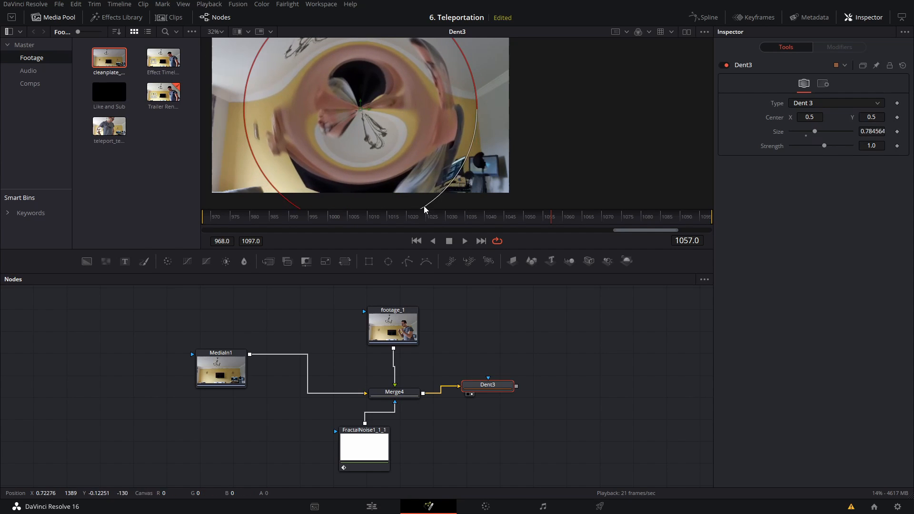
Step: Set the Dent node's Strength to 0
key(BackSpace)
key(BackSpace)
key(BackSpace)
text(0)
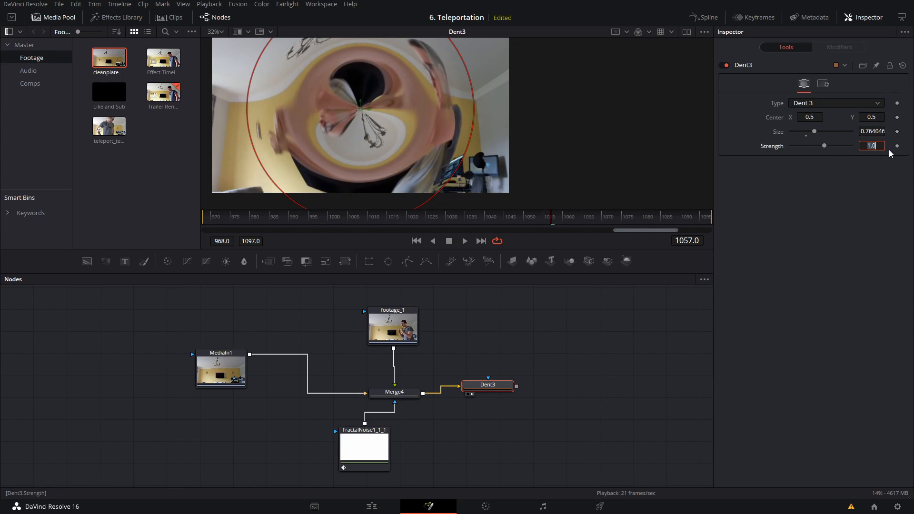
key(Tab)
click(598, 431)
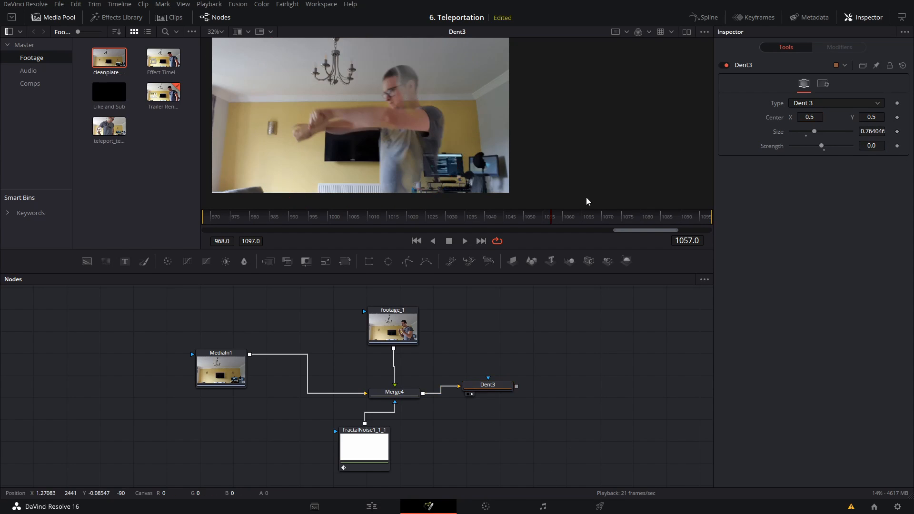
Step: Animate the Dent's Strength with keyframes, from 0 before the person vanishes to -0.178 at frame 1060
drag(546, 217, 495, 224)
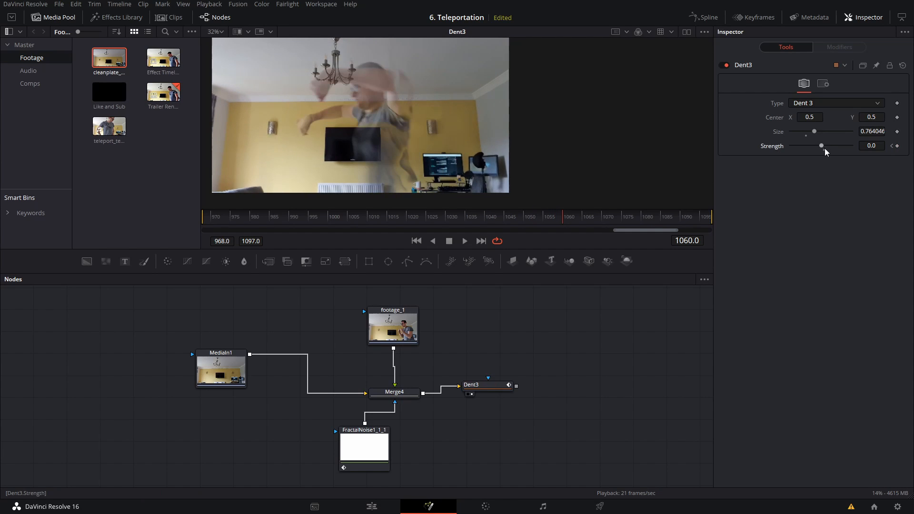
drag(822, 145, 767, 153)
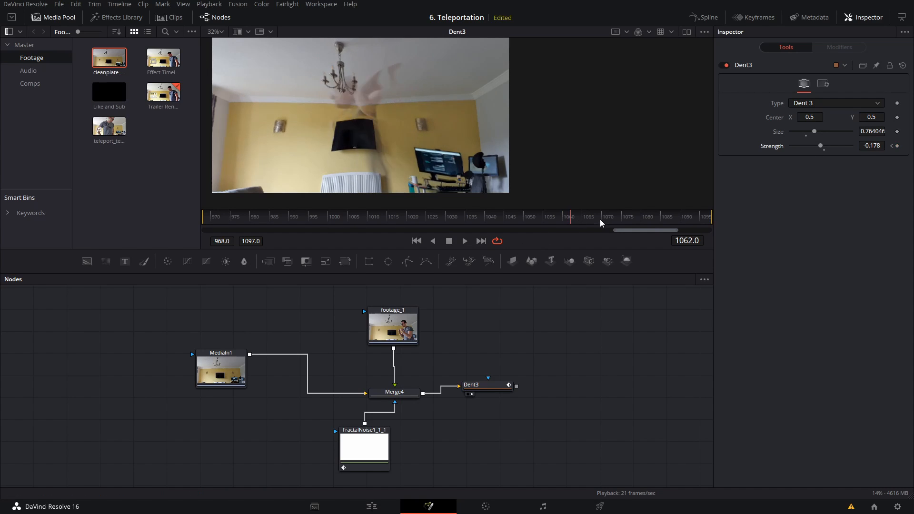
click(486, 384)
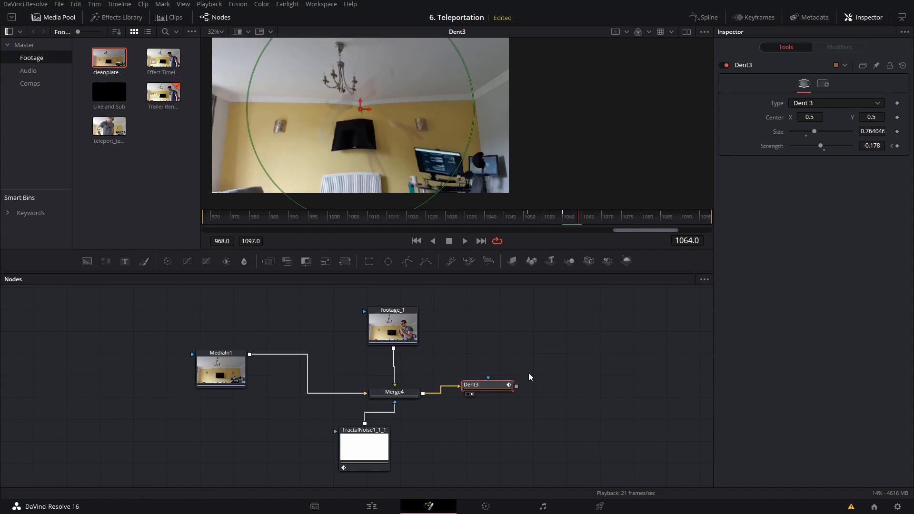
Step: Keyframe the Dent's Strength to 0.14 after the inward dip and back to 0 at frame 1072, and play back the distortion
drag(820, 148, 774, 145)
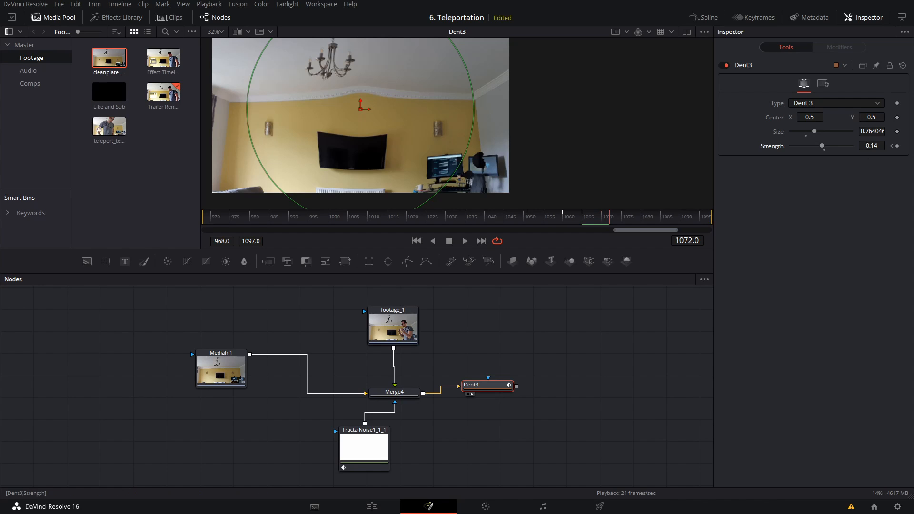
text(0)
key(Tab)
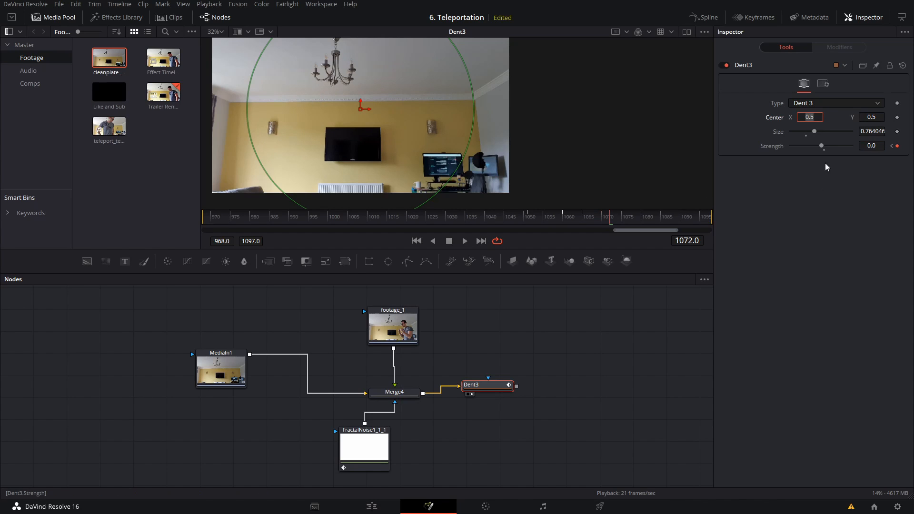
click(561, 378)
key(space)
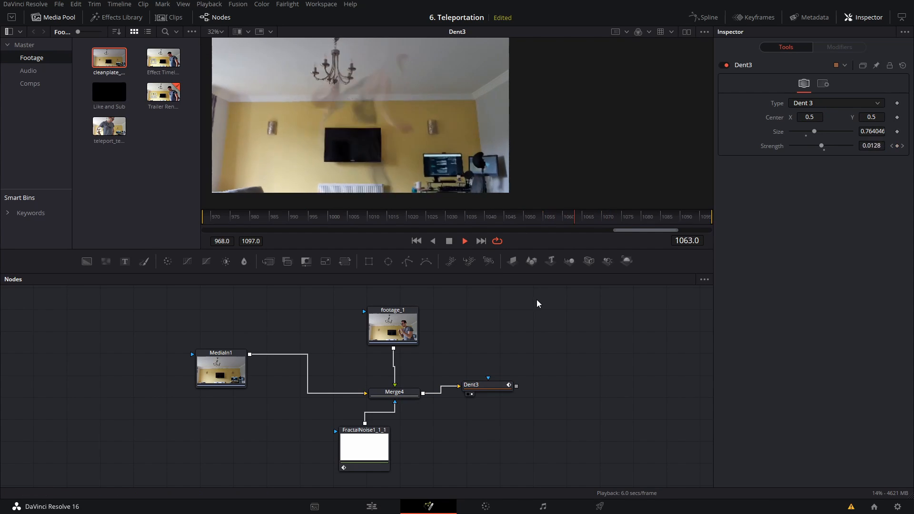
click(543, 217)
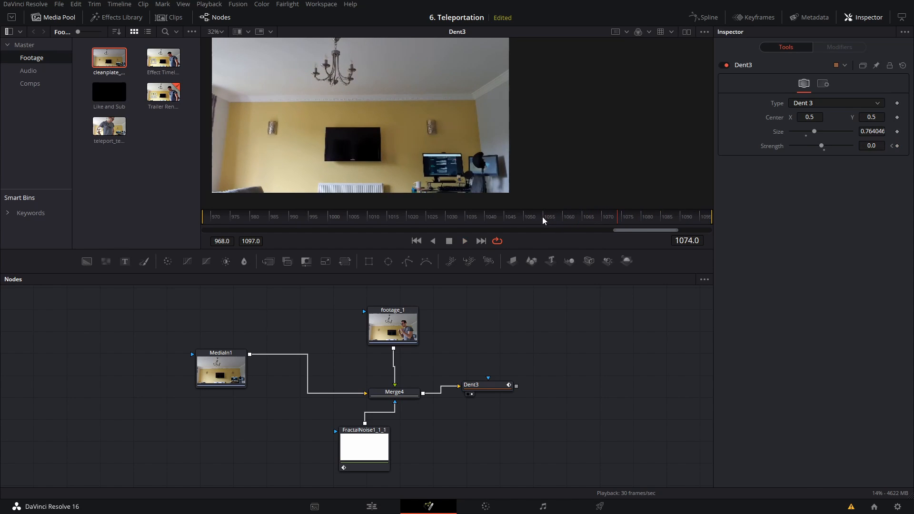
mouse_move(542, 216)
mouse_down()
mouse_move(590, 222)
mouse_move(551, 216)
mouse_move(587, 227)
mouse_move(545, 228)
mouse_up()
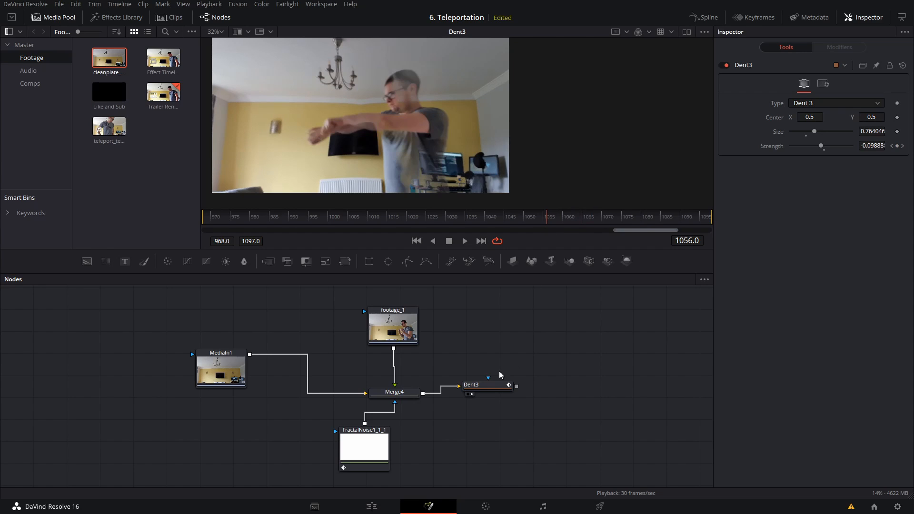
Step: Smooth all of Dent3's Strength keyframes in the keyframe editor and scrub through the eased animation
click(750, 20)
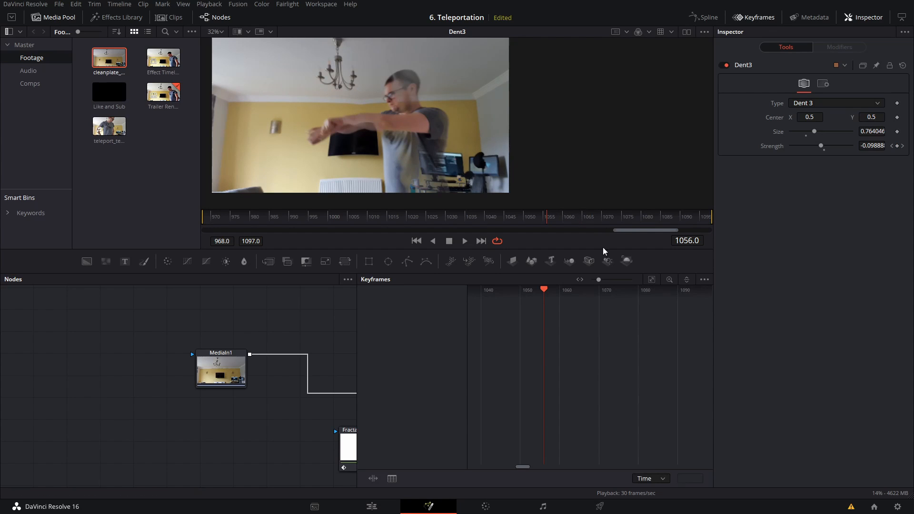
drag(299, 356, 90, 358)
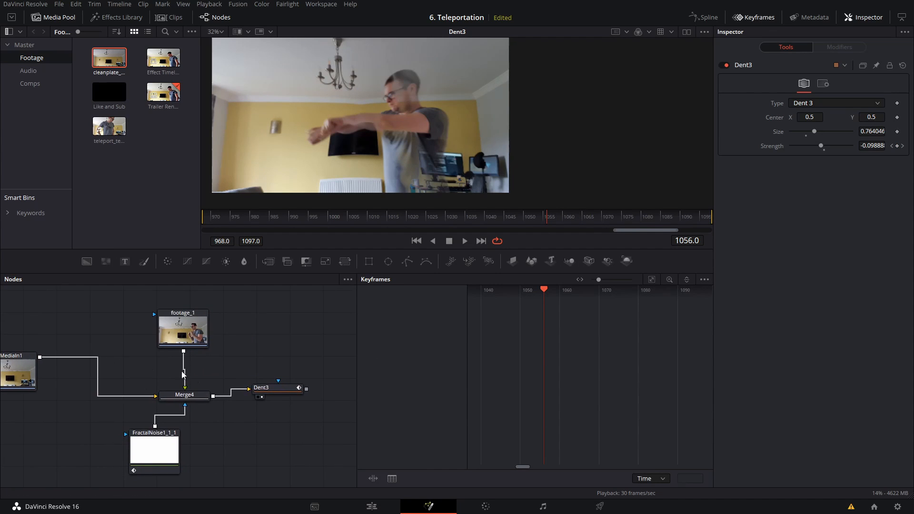
click(278, 391)
click(376, 305)
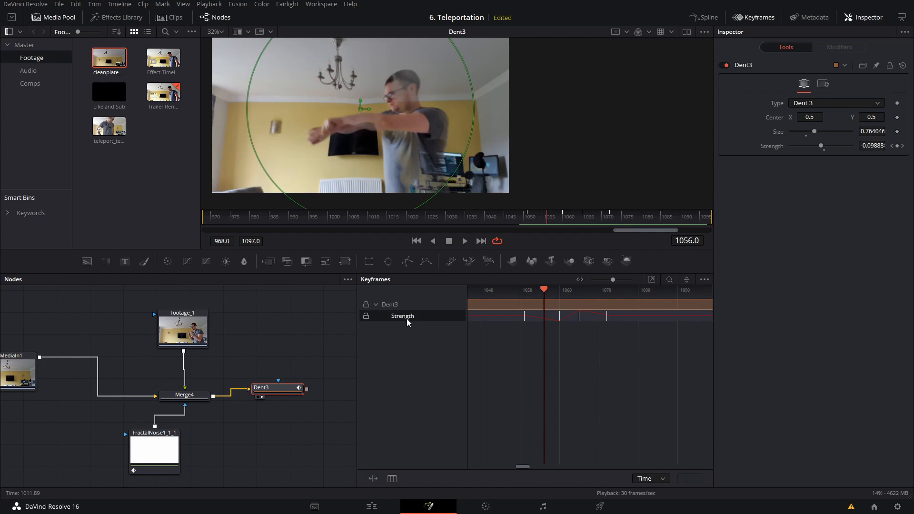
drag(659, 390, 480, 302)
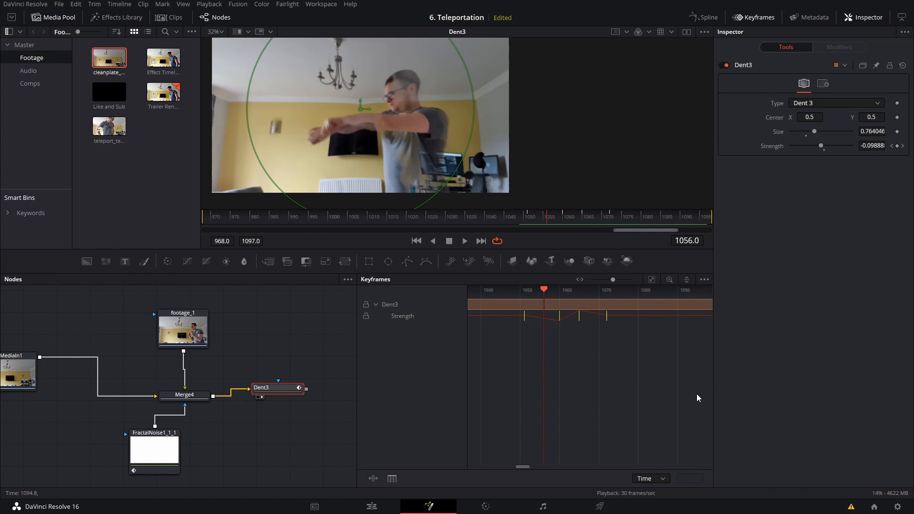
key(s)
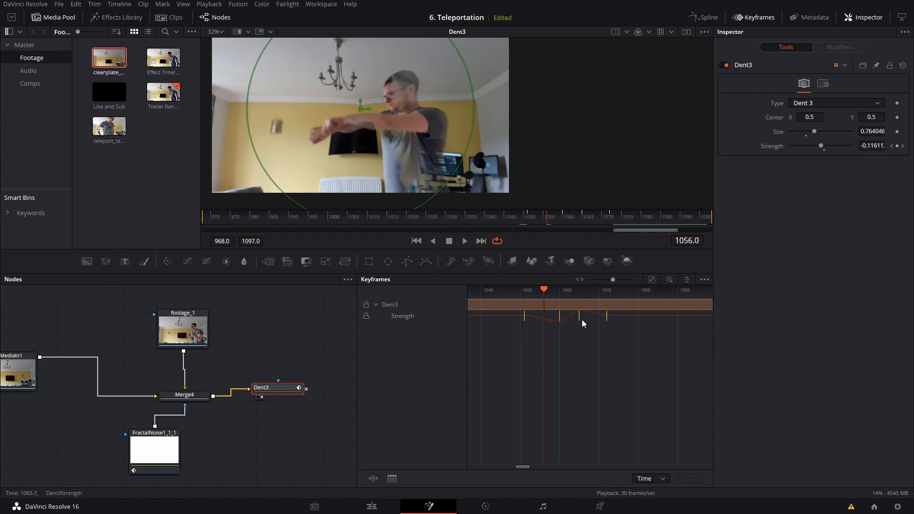
drag(544, 294, 606, 307)
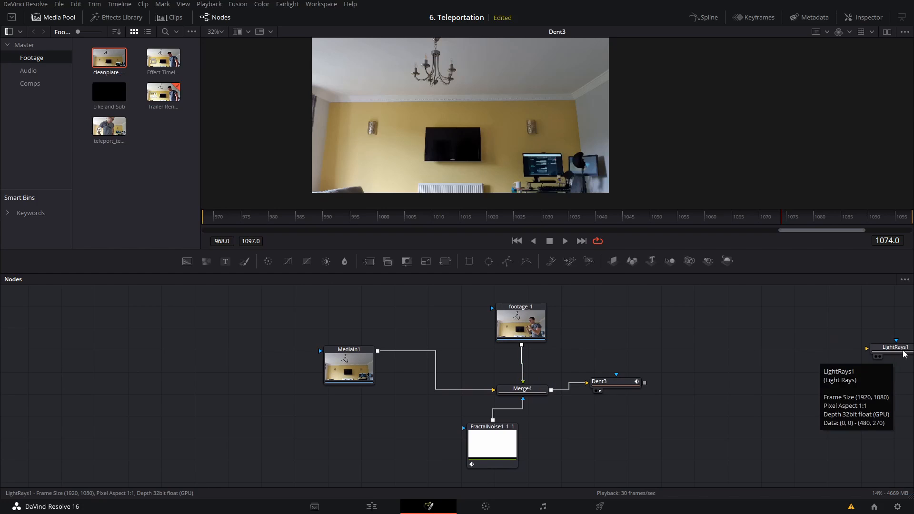
Step: Delete the unconnected Light Rays node and insert a Light Rays node between footage_1 and Merge4
drag(898, 347, 695, 314)
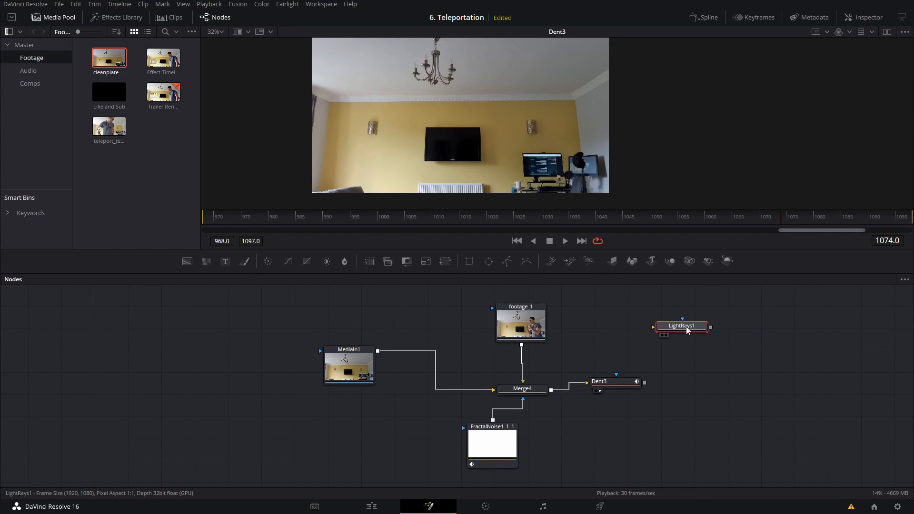
key(Delete)
drag(525, 334, 517, 312)
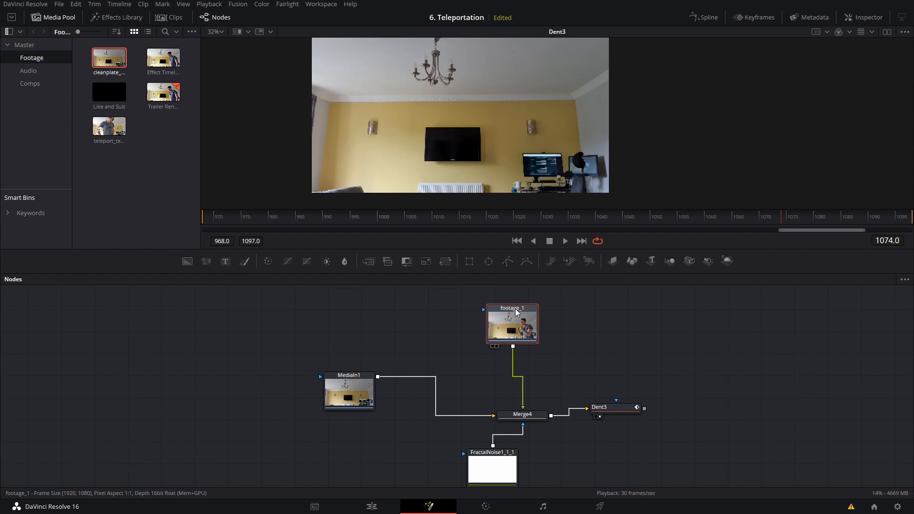
key(shift+space)
text(light)
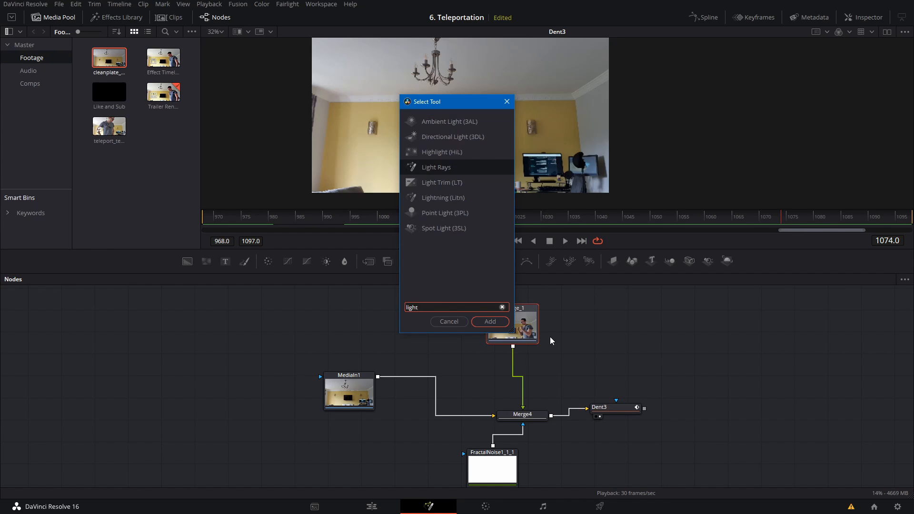
key(Return)
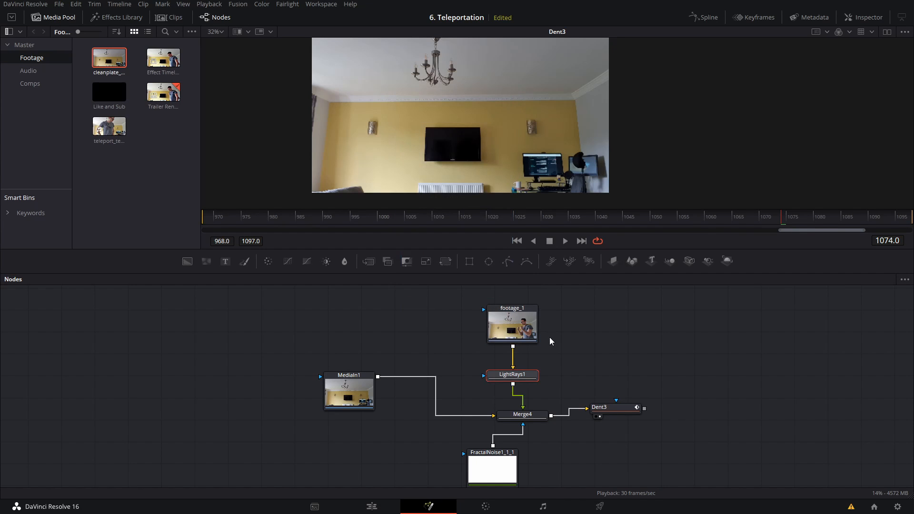
Step: Display LightRays1 with its settings and examine the glow on the footage up to frame 1060
key(1)
drag(452, 219, 526, 220)
click(863, 18)
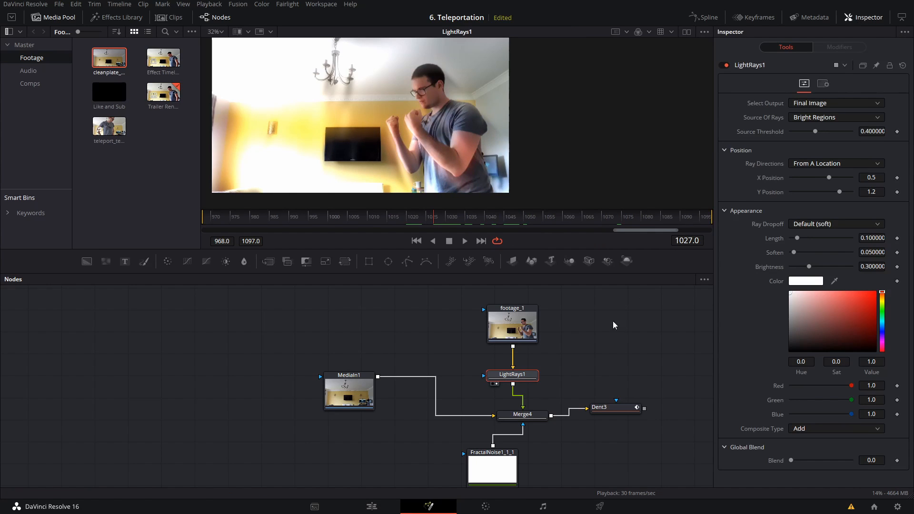
drag(616, 300, 504, 311)
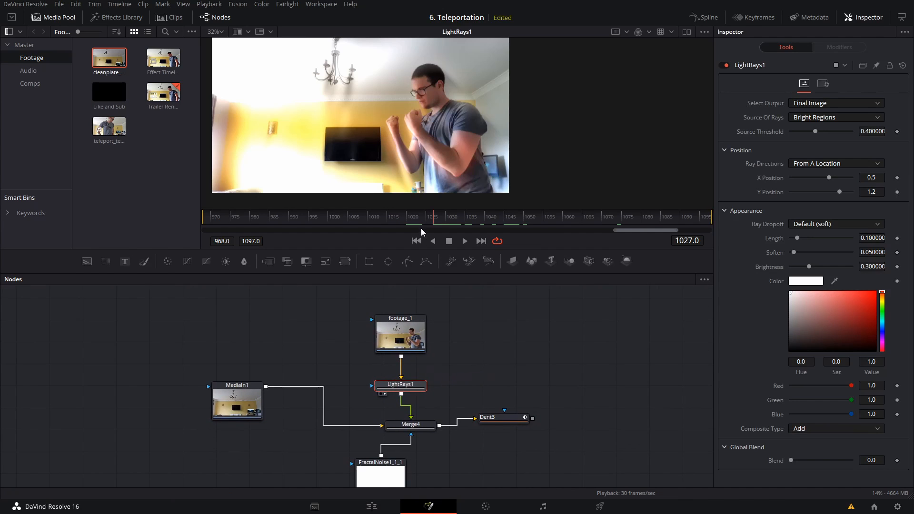
drag(422, 232, 563, 225)
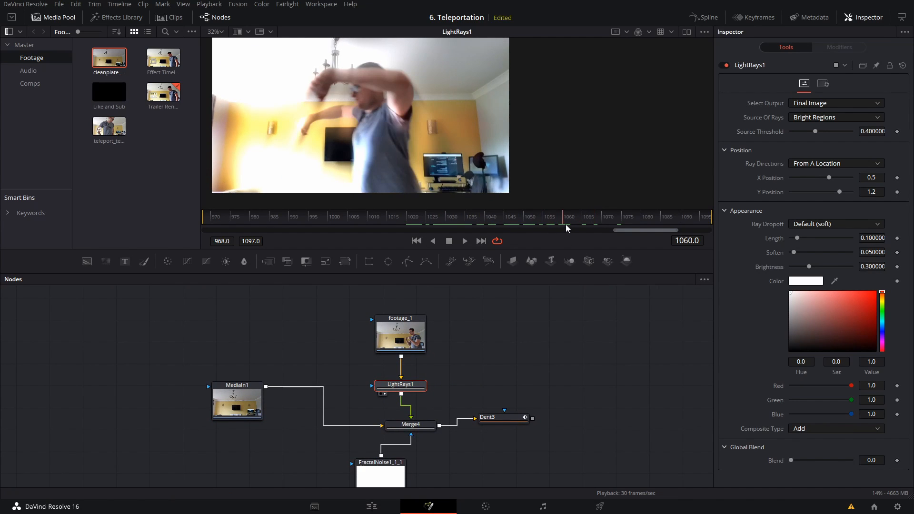
Step: Move footage_1 and LightRays1 together farther above Merge4 to make room in the node graph
drag(502, 385, 492, 355)
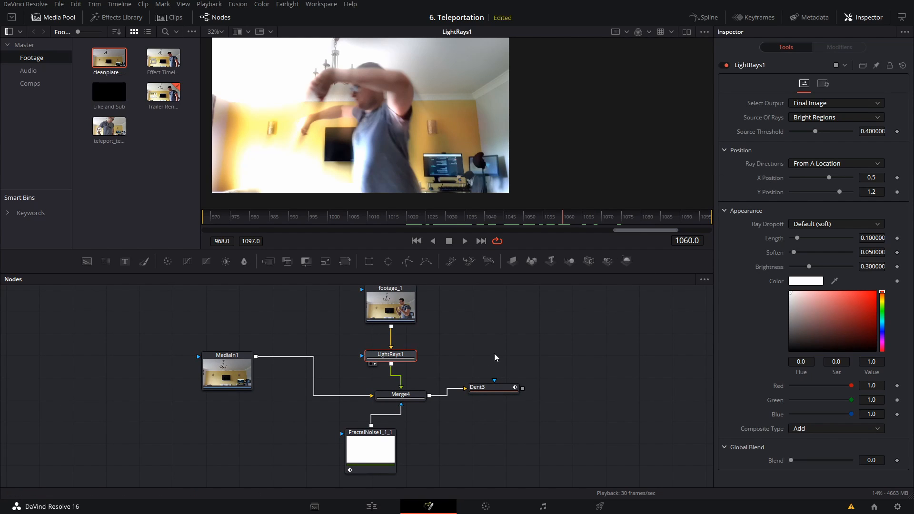
drag(485, 334, 495, 363)
drag(485, 303, 393, 375)
drag(456, 327, 400, 339)
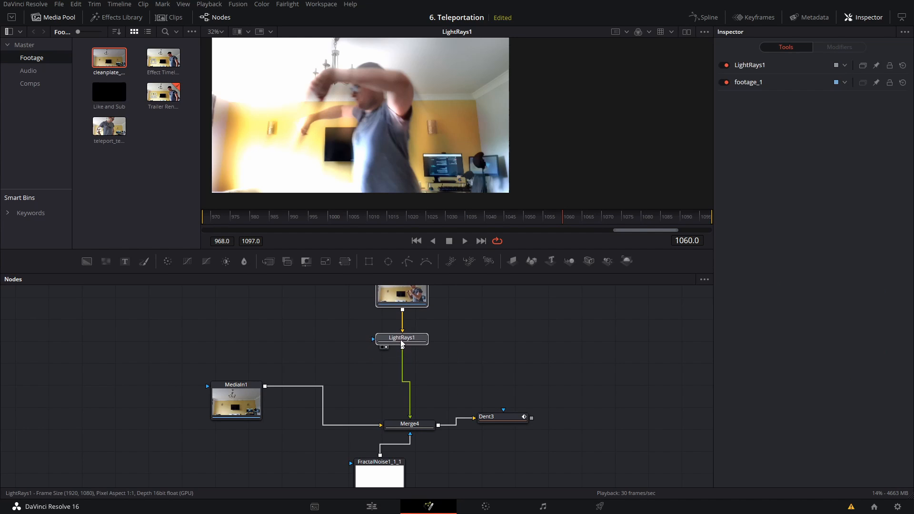
Step: Mask LightRays1 with a polygon drawn around the person at frame 1060, using a Soft Edge of about 0.096
click(407, 261)
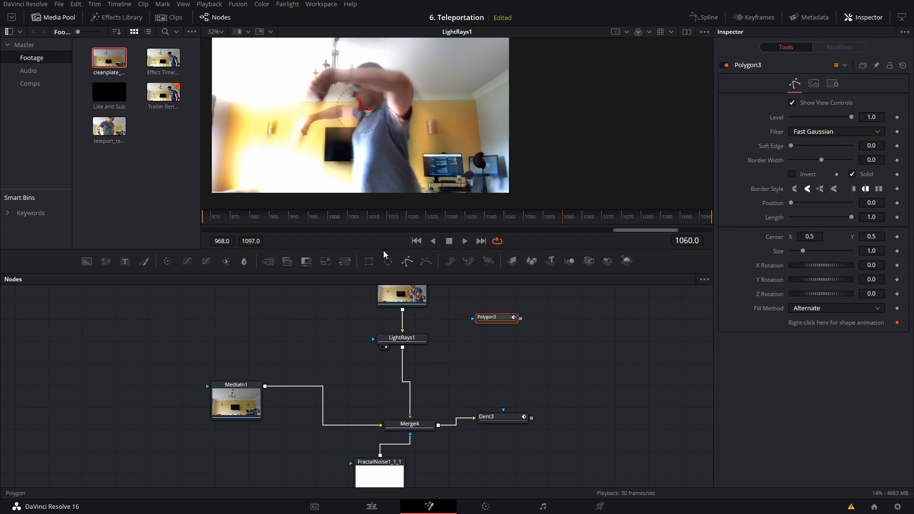
scroll(375, 134, down, 2)
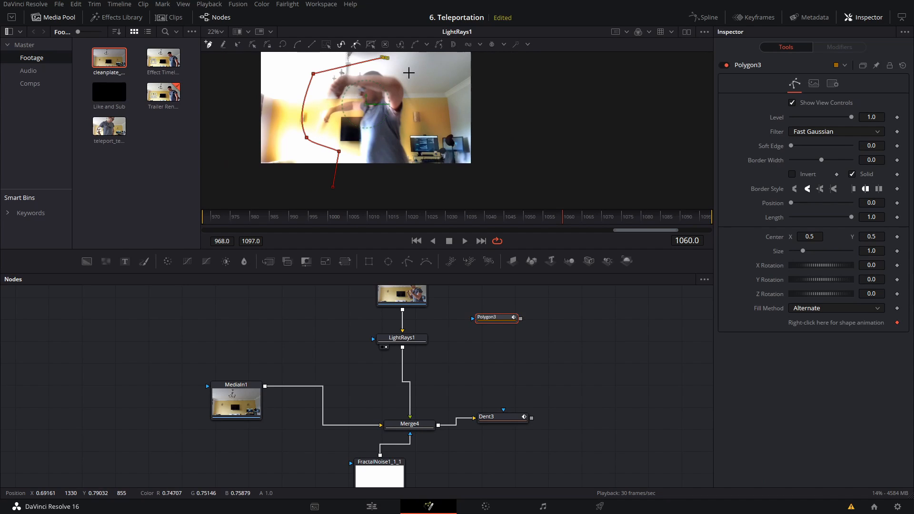
click(333, 188)
drag(518, 318, 400, 344)
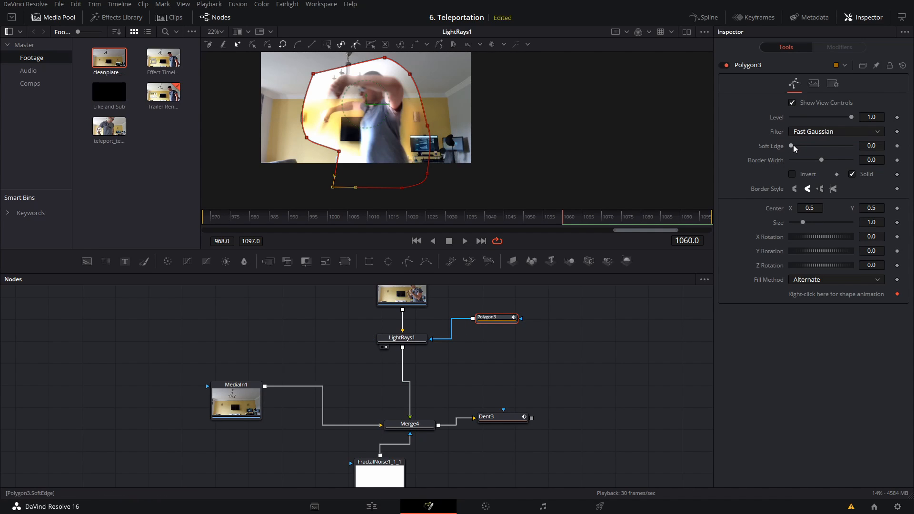
drag(793, 145, 820, 145)
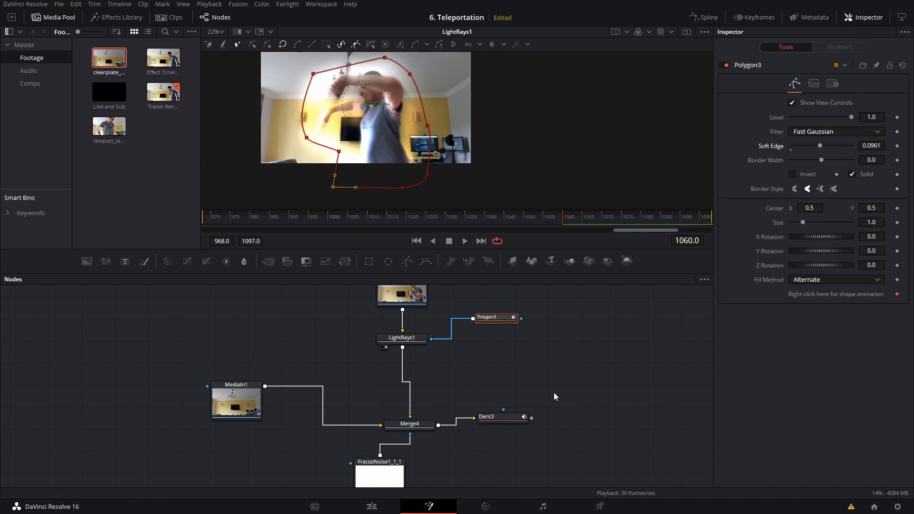
Step: Colour the light rays saturated blue with hue 0.584, raise their Brightness to 0.386 and set Soften to 0
click(402, 338)
scroll(480, 155, up, 3)
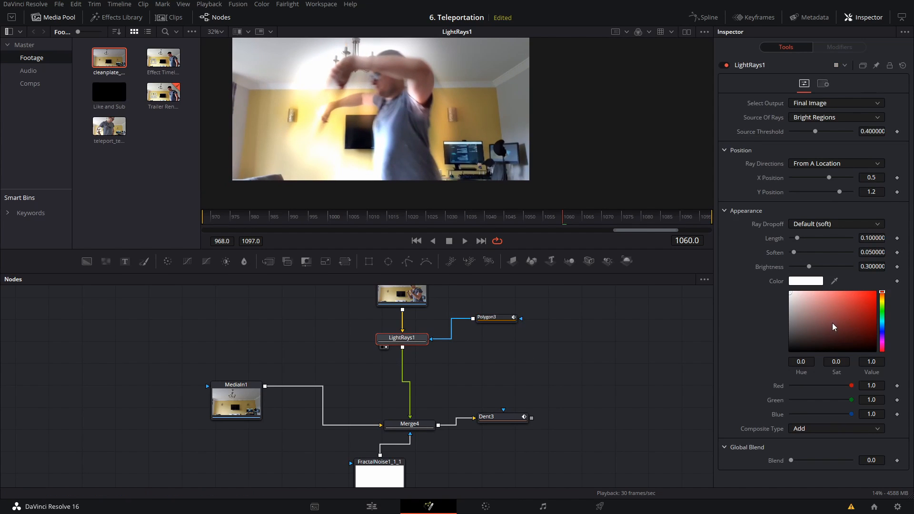
click(883, 327)
drag(875, 295, 887, 289)
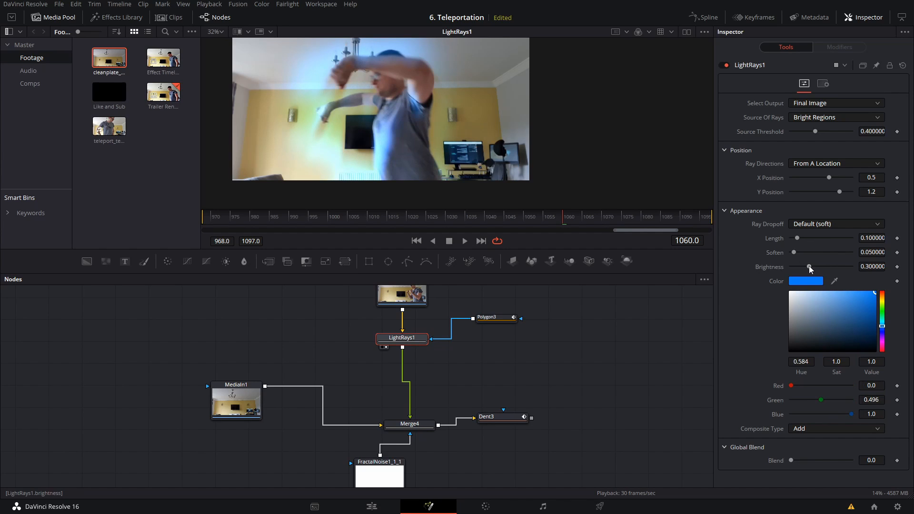
drag(809, 266, 792, 255)
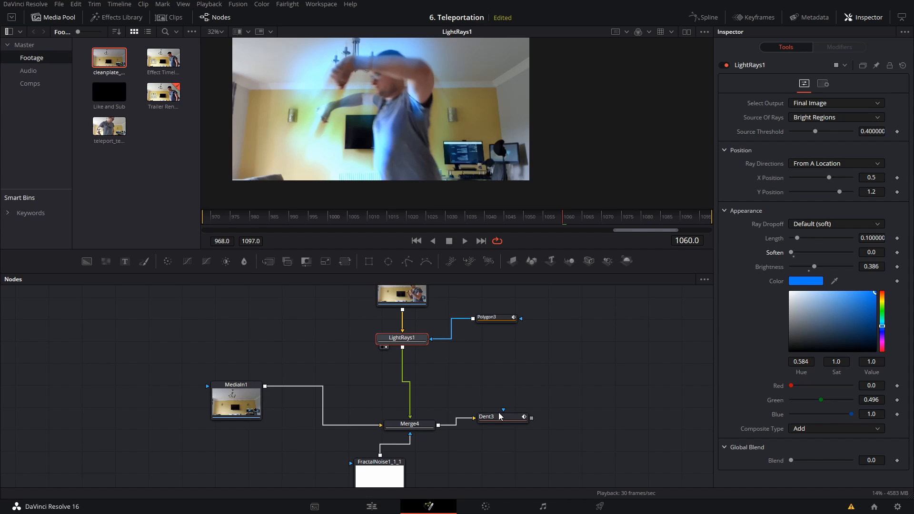
Step: Display the Dent node and play back the combined glow and distortion from frame 1059
drag(501, 419, 519, 427)
key(1)
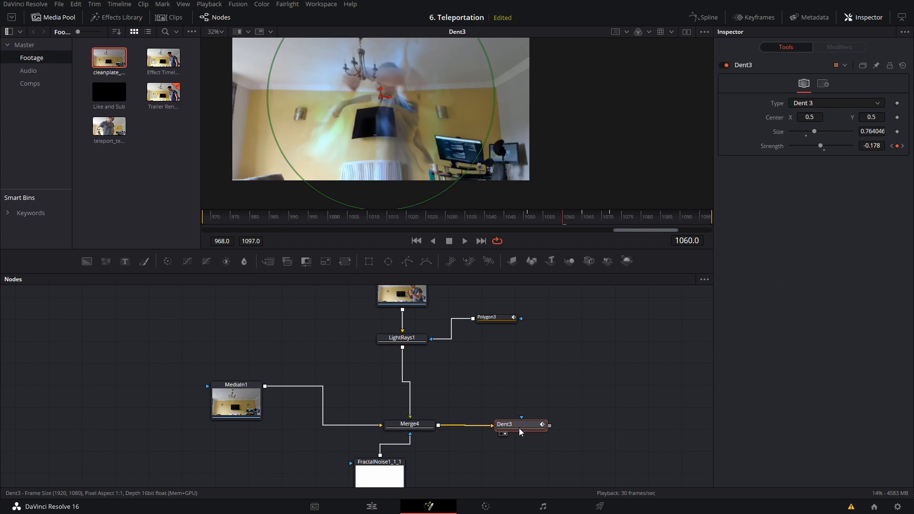
click(561, 329)
key(Left)
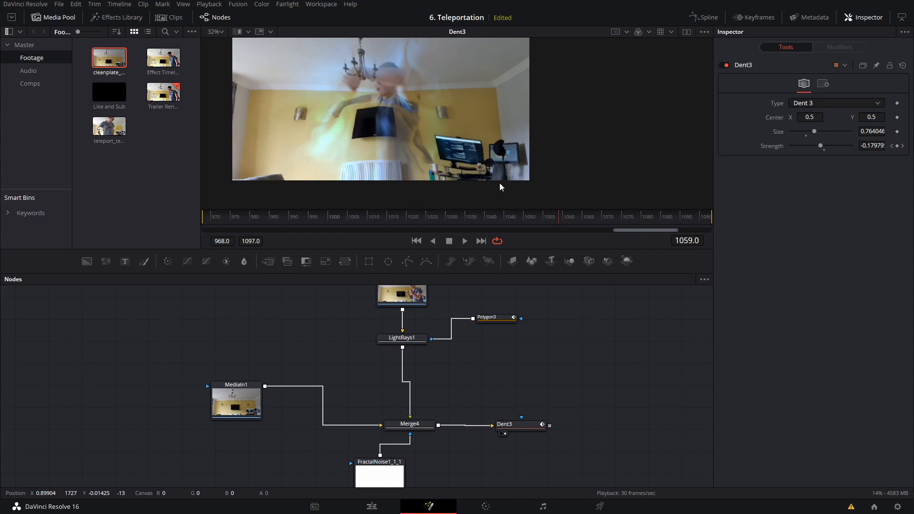
key(space)
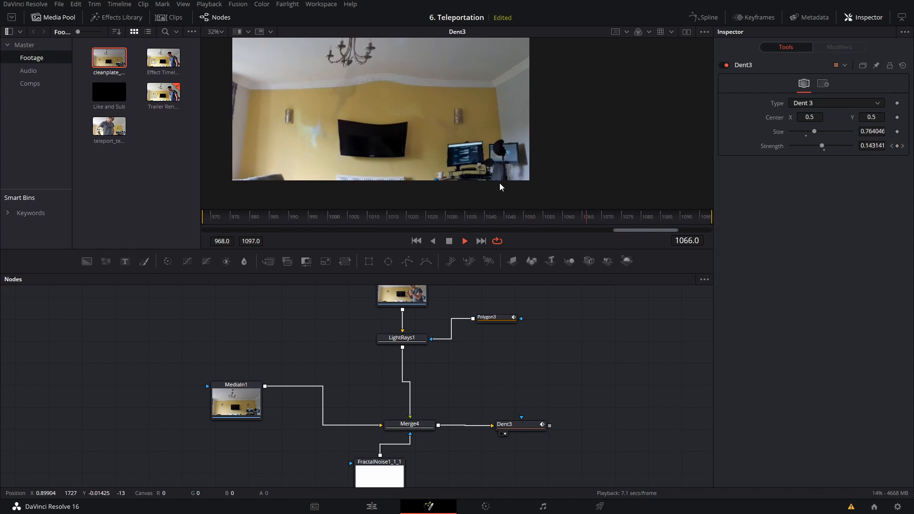
key(space)
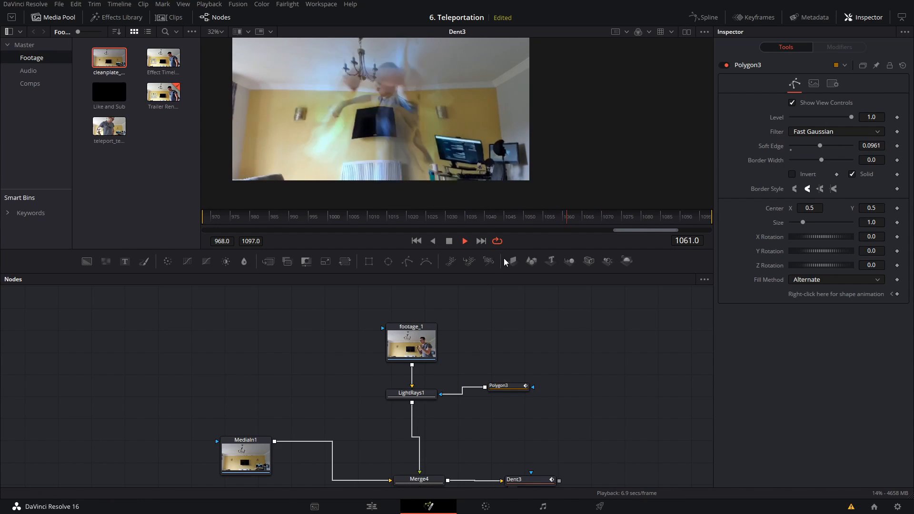
key(space)
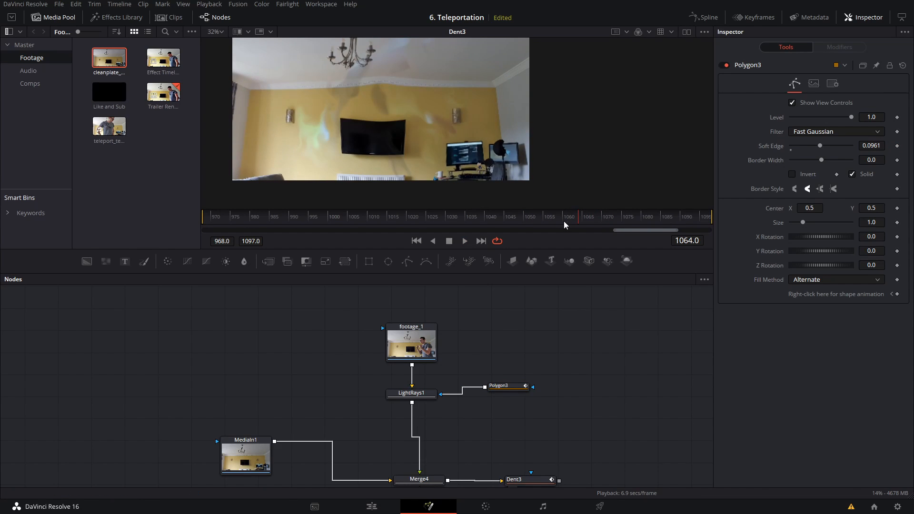
Step: Animate Polygon3's Level with keyframes from 0 at frame 1051 to 1.0 at frame 1056
drag(564, 221, 532, 219)
click(517, 390)
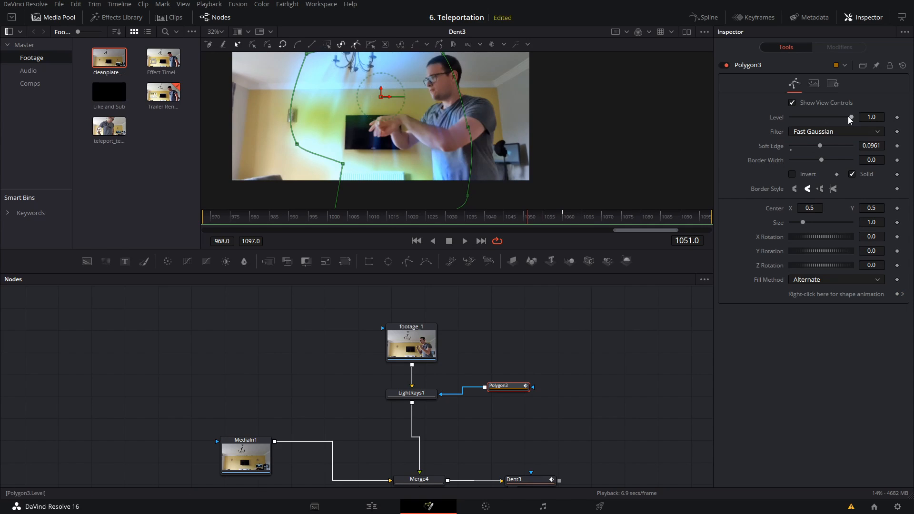
drag(851, 117, 760, 118)
click(897, 117)
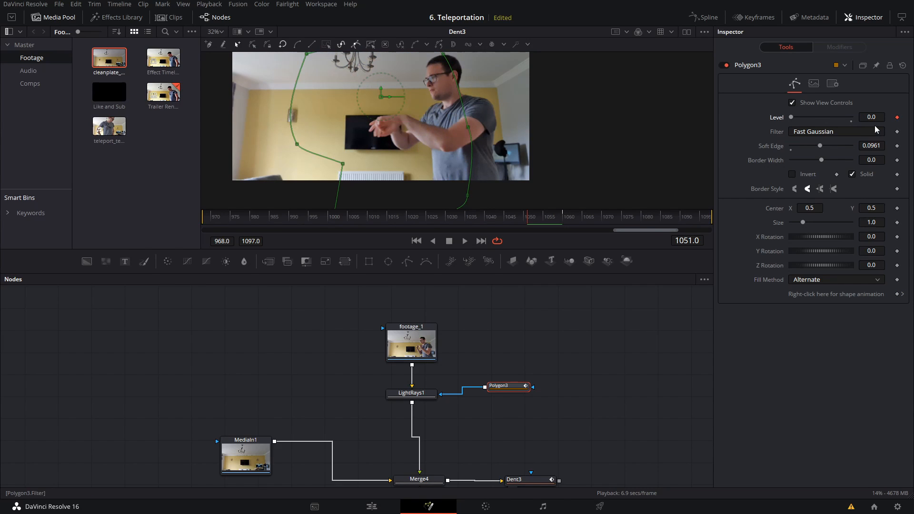
key(Right)
key(Right)
key(Right)
key(Right)
key(Right)
drag(791, 117, 906, 122)
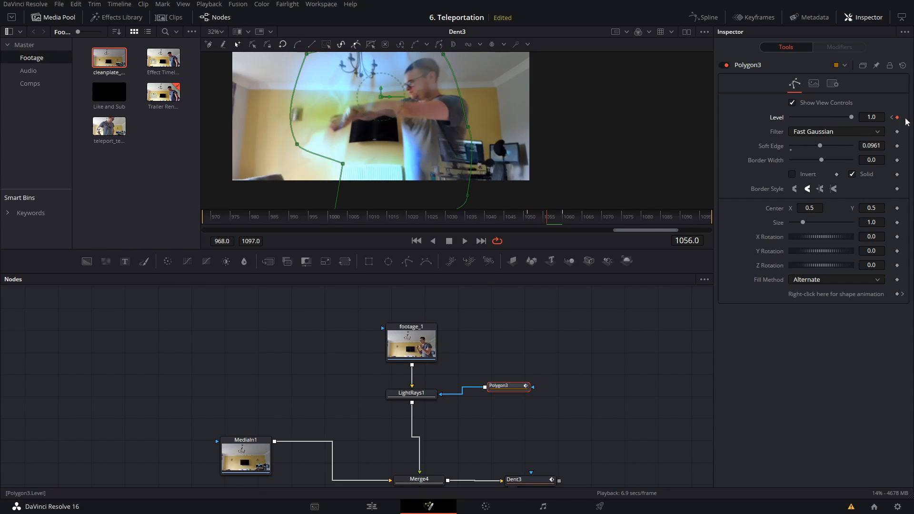
Step: Step frame by frame from 1056 to 1072 to examine how the light rays, dissolve and distortion end
key(Right)
key(Right)
key(Right)
key(Right)
key(Right)
key(Right)
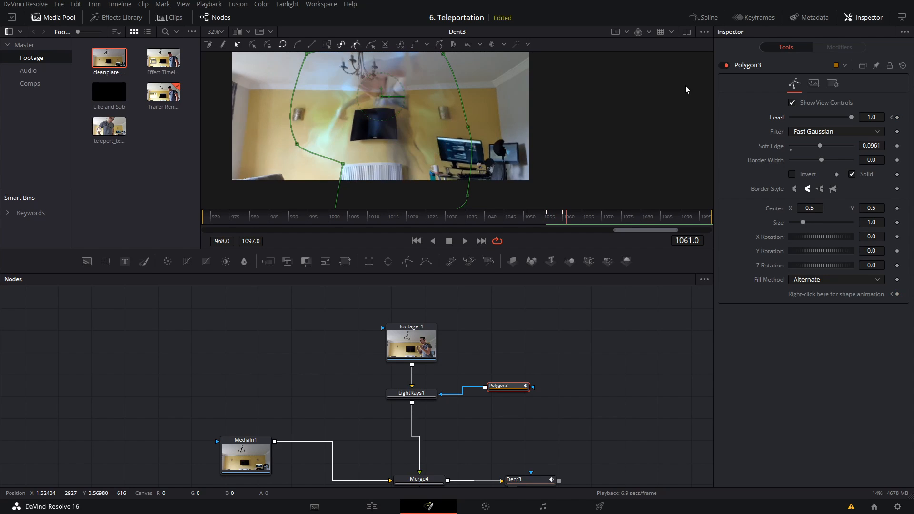
key(Right)
key(Right)
key(Right)
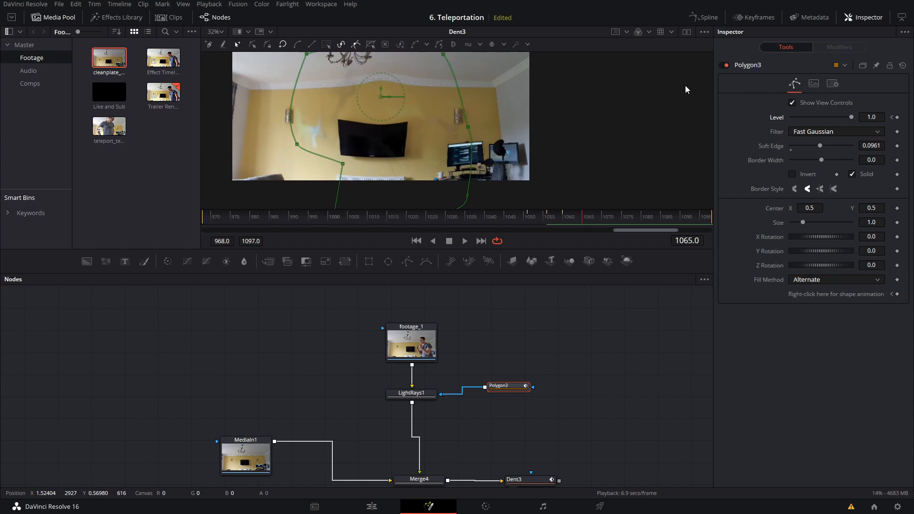
key(Right)
key(Right)
key(Right)
key(Right)
key(Right)
key(Right)
key(Right)
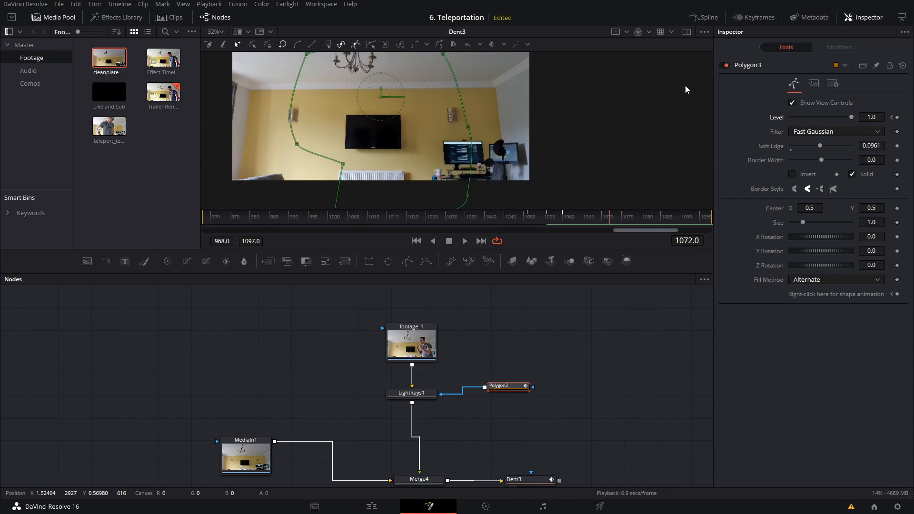
Step: Hide the mask overlay and play back the teleportation effect from frame 1050
click(597, 351)
click(525, 218)
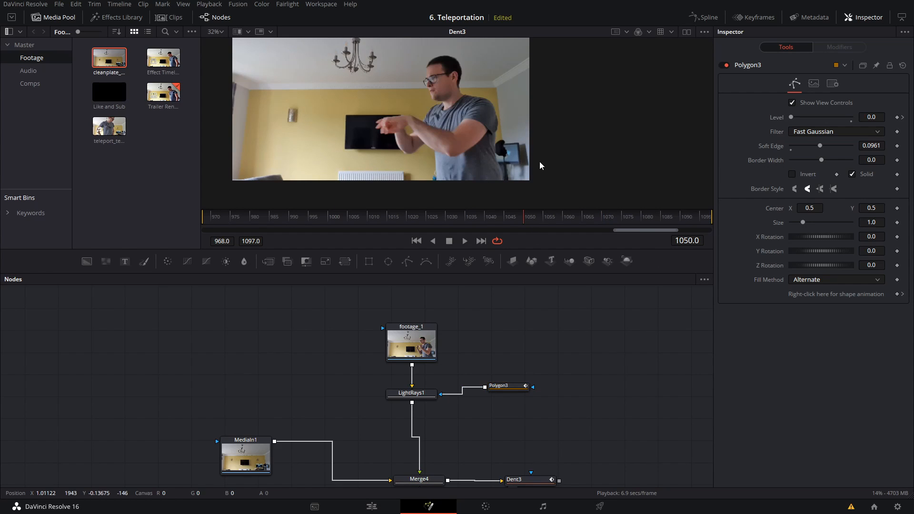
scroll(482, 121, down, 2)
key(space)
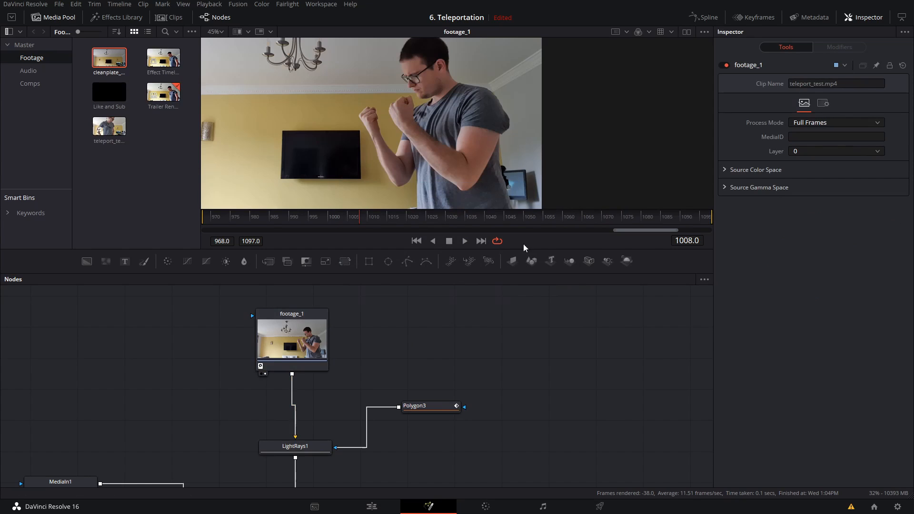
Step: Insert a Tracker node between footage_1 and LightRays1 and display it in the viewer at frame 1008
drag(480, 162, 452, 146)
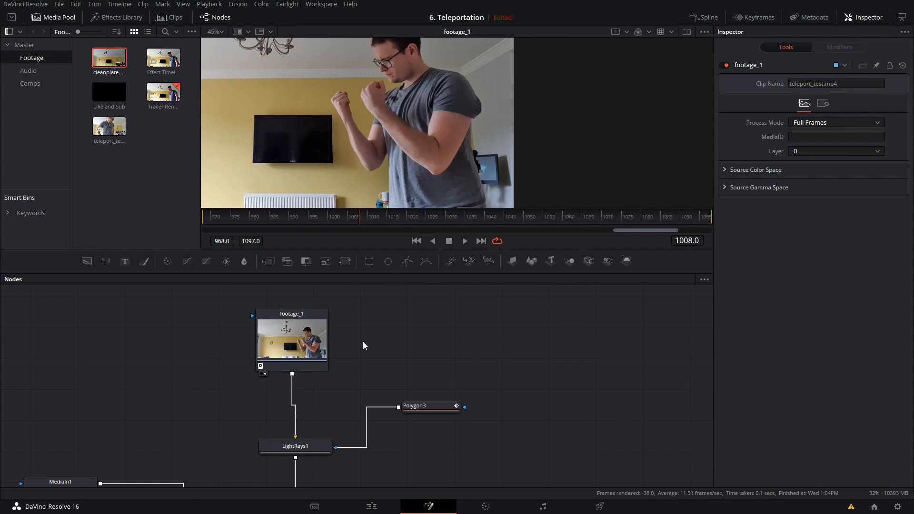
click(322, 341)
key(shift+space)
text(plantrack)
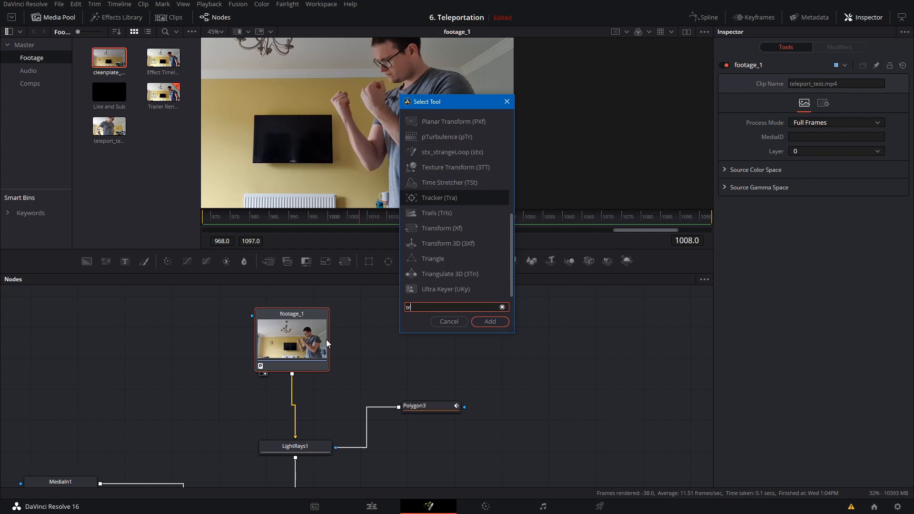
key(Return)
key(1)
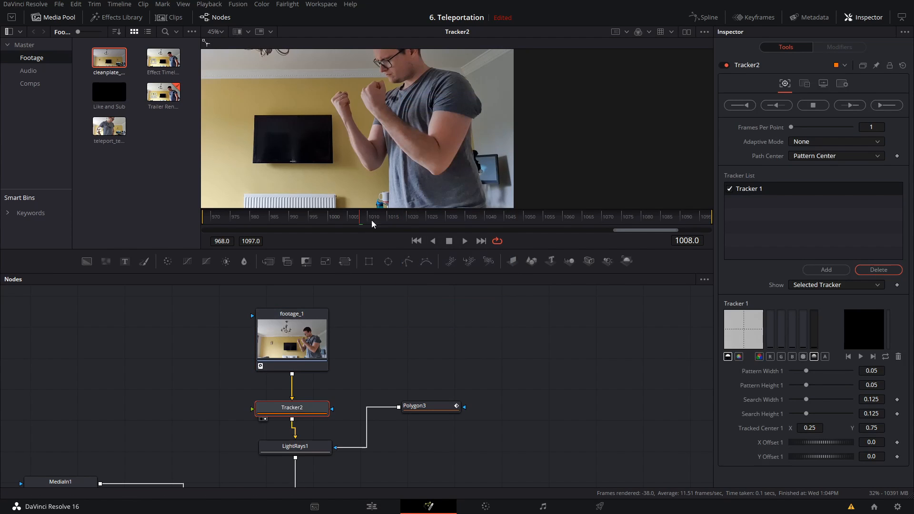
Step: Place Tracker 1 over the person's raised fist and enlarge its pattern to about 0.095 wide and 0.148 high
scroll(386, 107, down, 3)
drag(313, 82, 400, 113)
scroll(412, 122, up, 3)
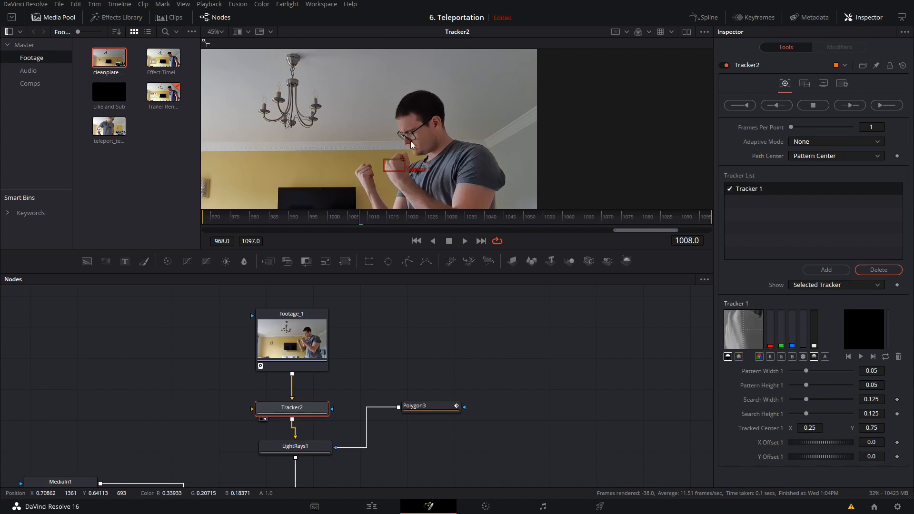
mouse_move(403, 171)
mouse_down()
mouse_move(441, 199)
mouse_move(414, 183)
mouse_up()
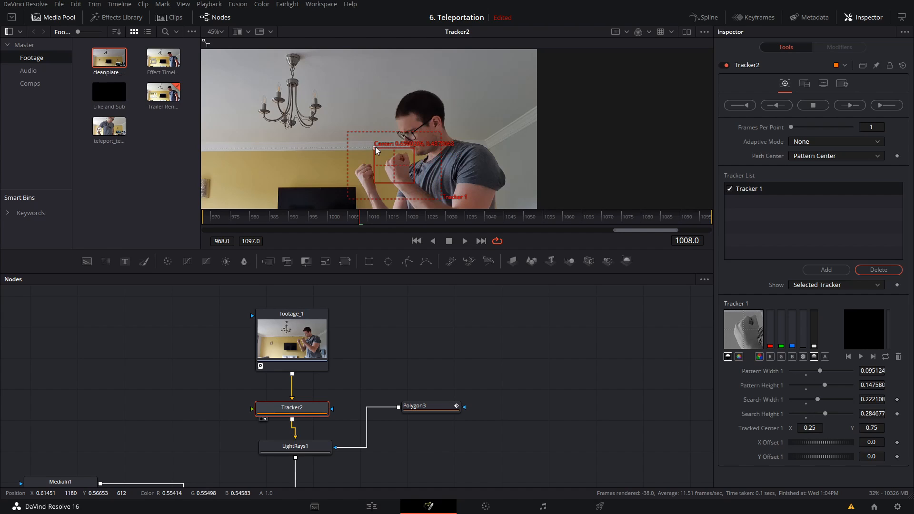
scroll(376, 147, up, 4)
scroll(379, 149, down, 7)
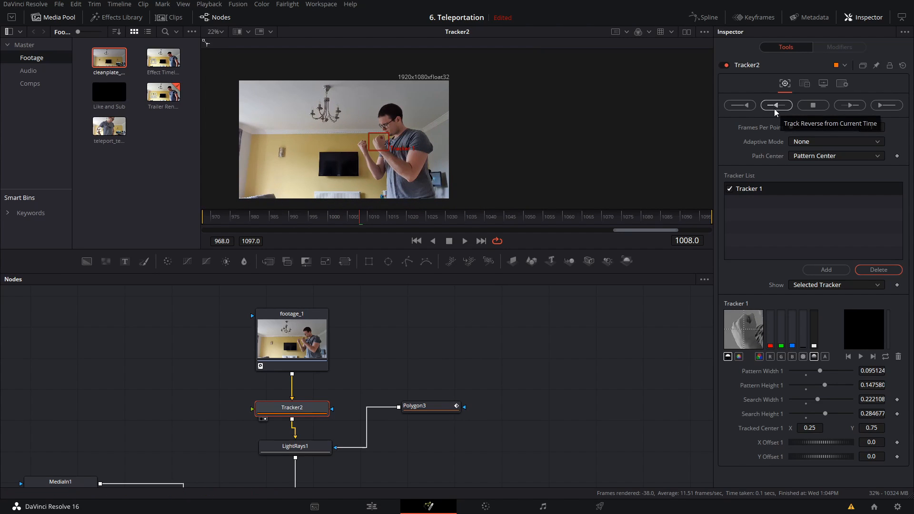
Step: Track the fist in reverse and forward from frame 1008 and scrub the footage to check the path
click(775, 108)
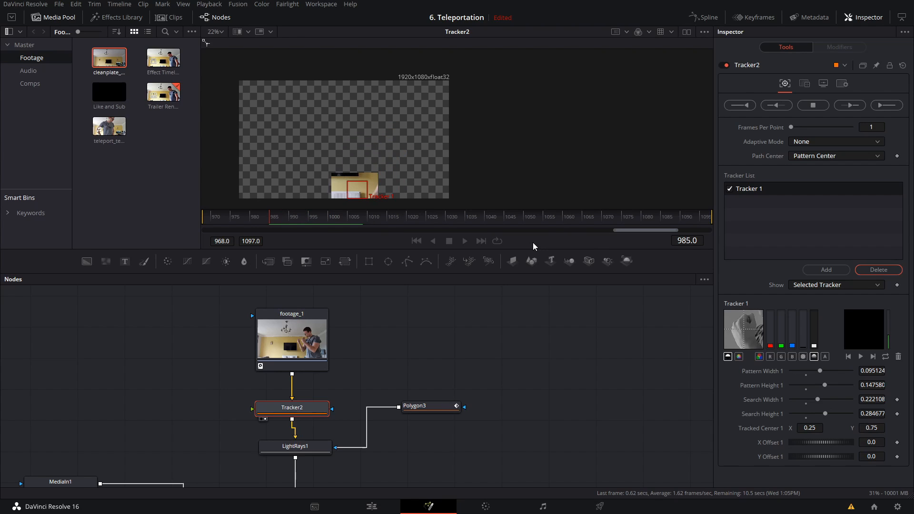
key(ctrl+z)
click(548, 287)
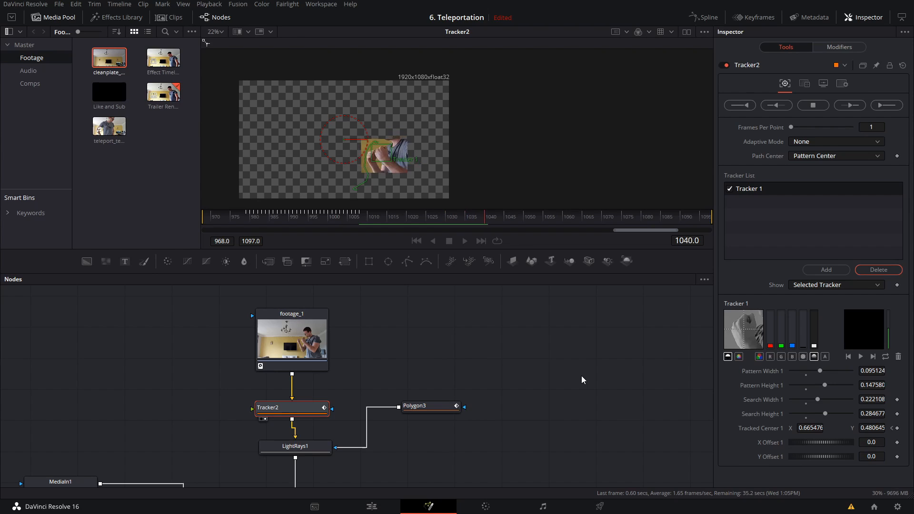
click(509, 217)
click(548, 286)
drag(524, 217, 487, 181)
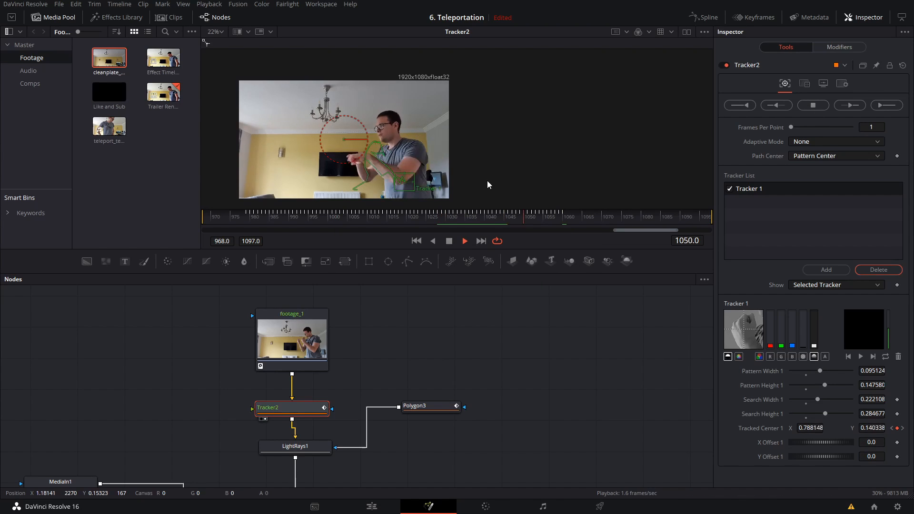
Step: Paste a copy of LightRays1 directly after it and display the copy in the viewer at frame 1004
drag(408, 416, 460, 335)
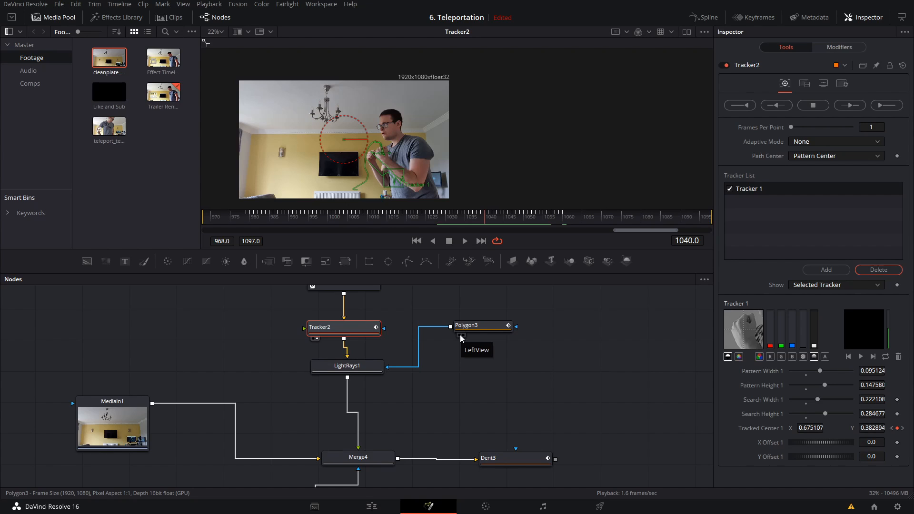
drag(465, 391, 478, 368)
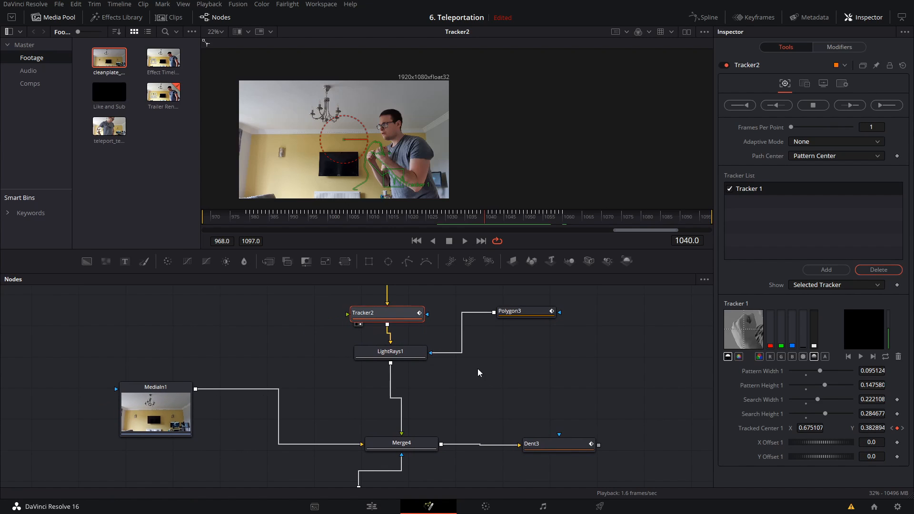
click(425, 357)
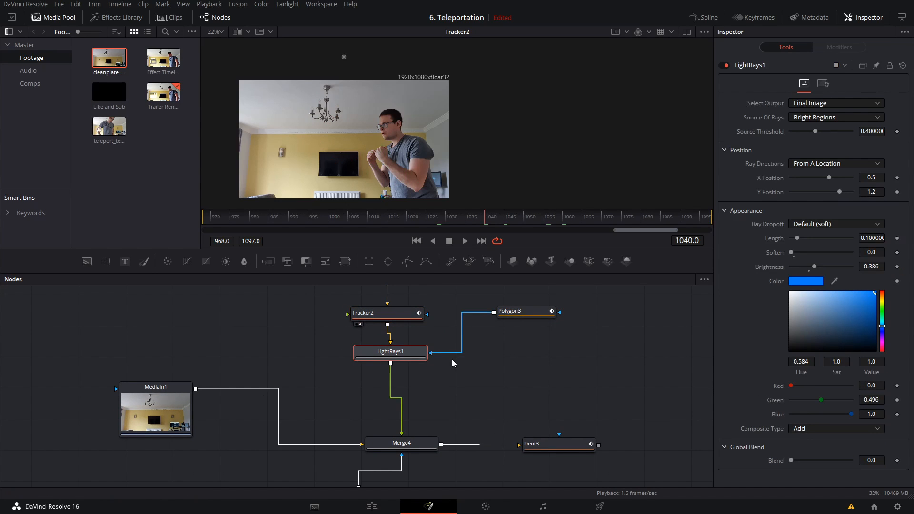
key(ctrl+v)
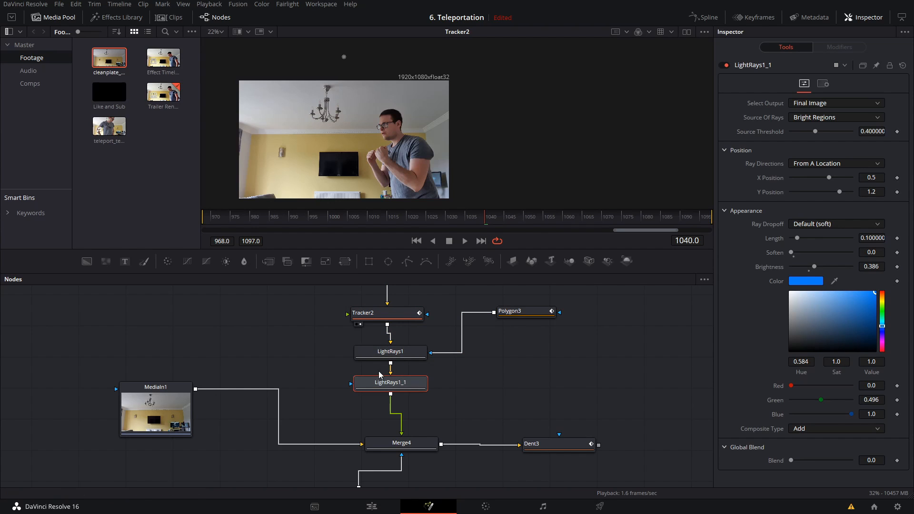
drag(413, 219, 345, 226)
key(1)
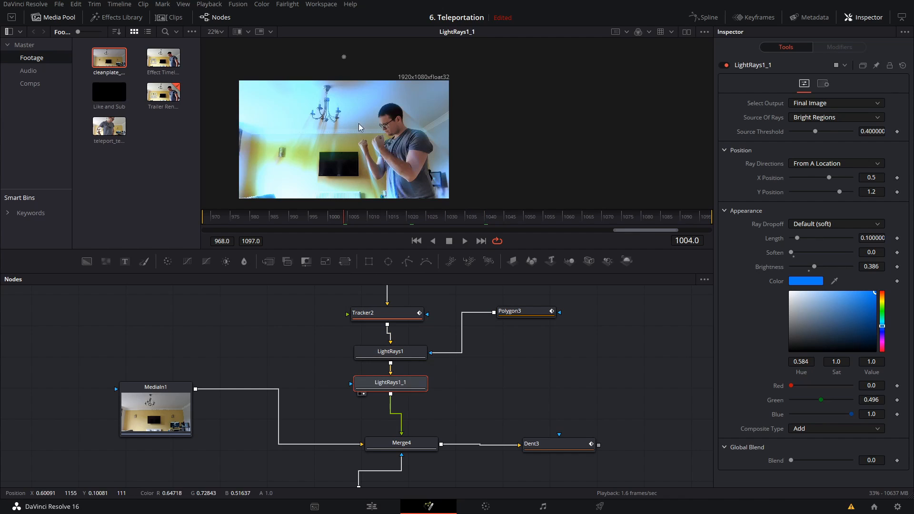
Step: Mask LightRays1_1 with a closed polygon drawn around the person's fists and forearms
scroll(362, 115, up, 5)
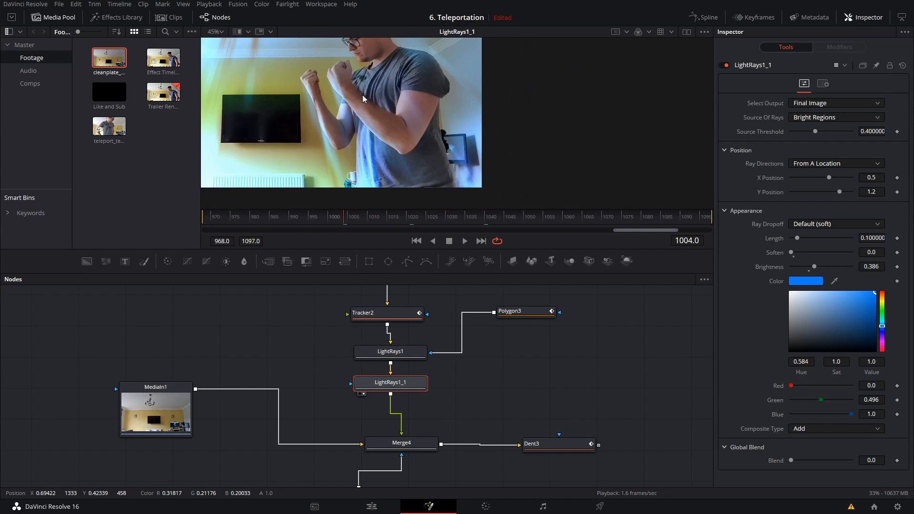
scroll(362, 95, down, 4)
click(413, 267)
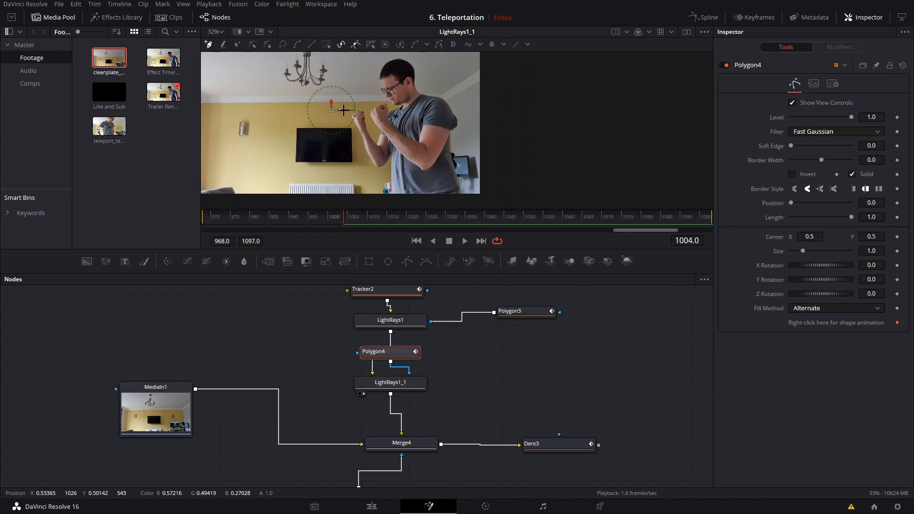
click(334, 113)
click(340, 163)
click(389, 195)
click(418, 178)
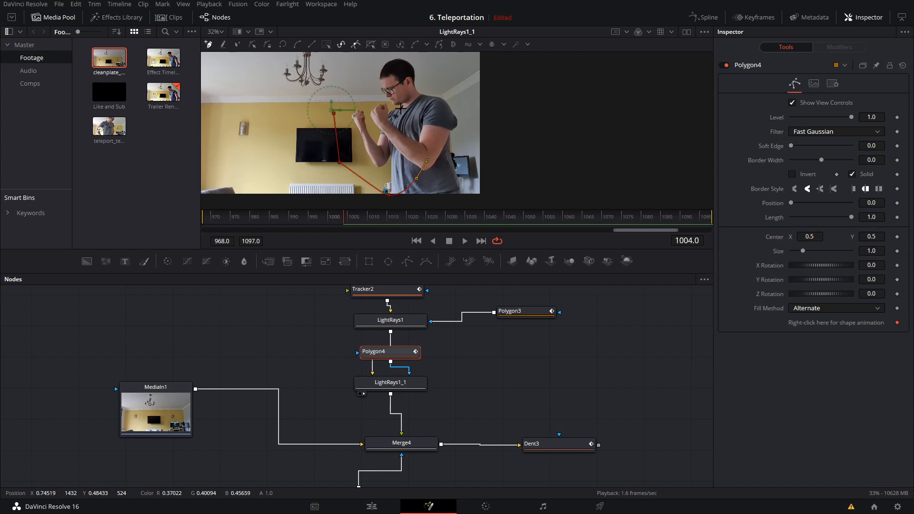
click(362, 90)
click(334, 113)
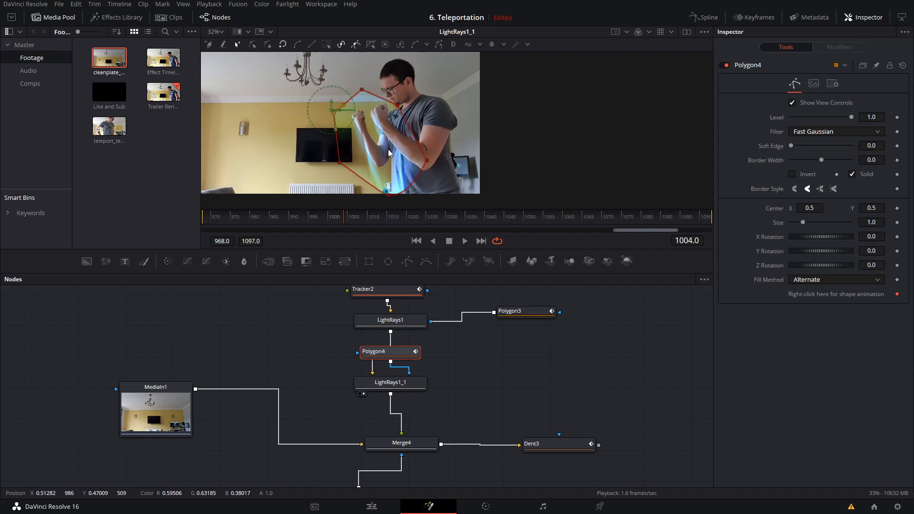
Step: Smooth the points of Polygon4, shrink it around the fists and forearms, and set its Soft Edge to about 0.076
drag(427, 163, 416, 150)
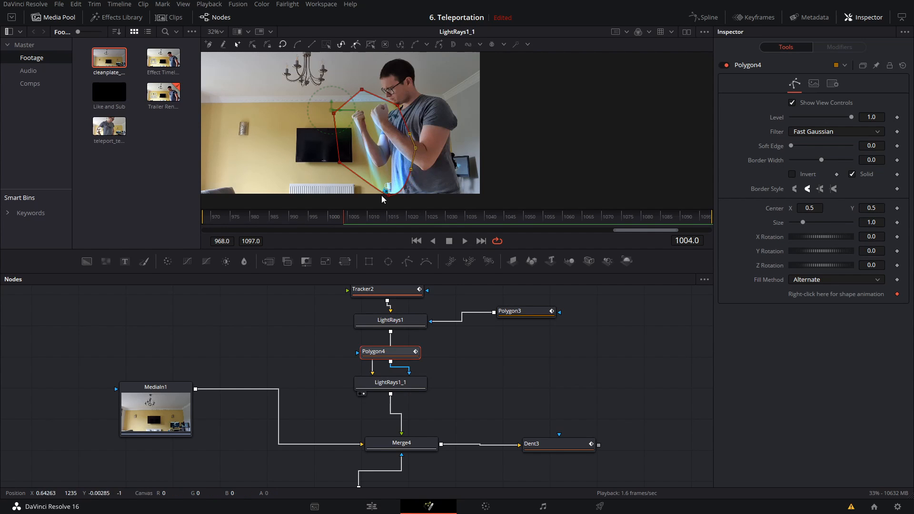
drag(452, 204, 332, 121)
key(shift+s)
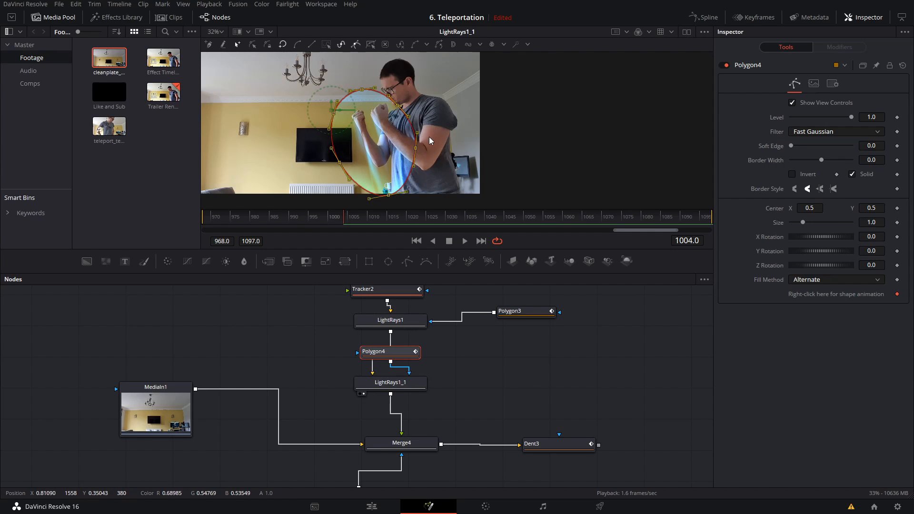
key(shift+b)
drag(416, 199, 414, 163)
drag(792, 146, 810, 150)
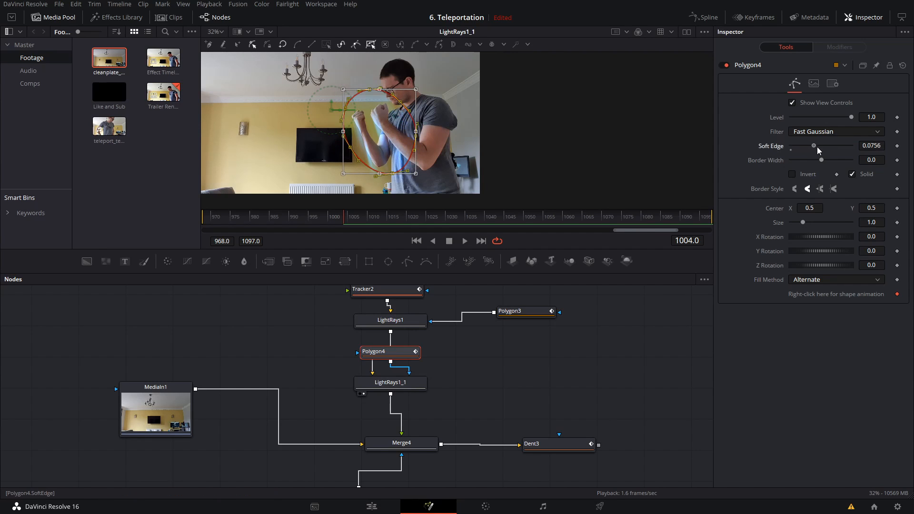
click(637, 364)
drag(487, 98, 548, 85)
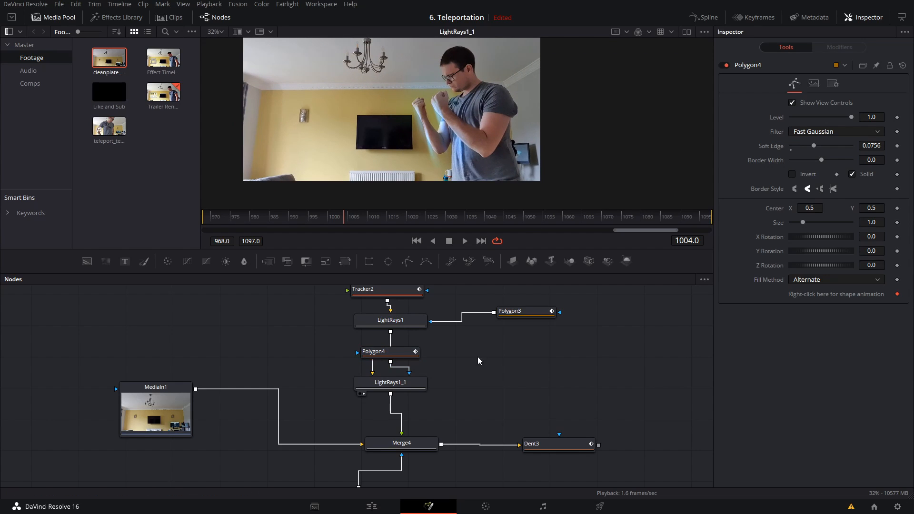
Step: Move the Polygon4 node beside LightRays1_1 and connect its Center to Tracker2's tracking data
drag(411, 352, 512, 378)
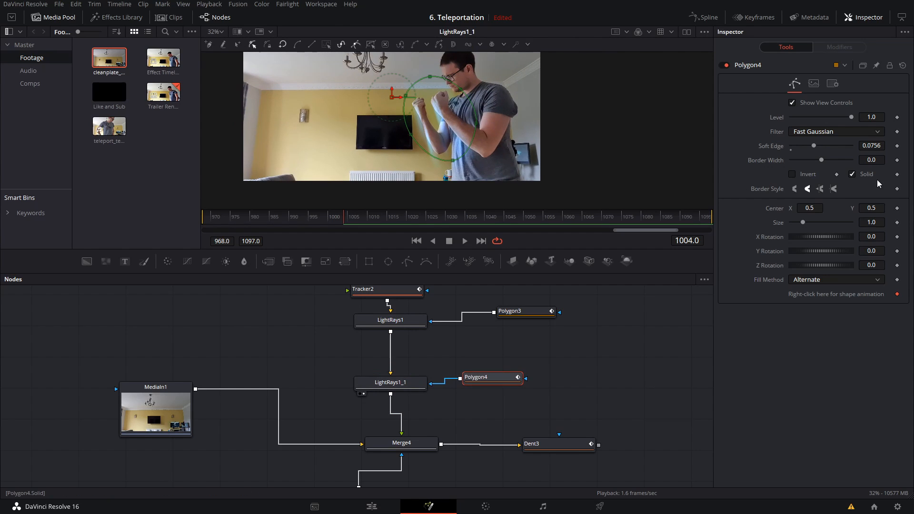
right_click(895, 208)
click(896, 196)
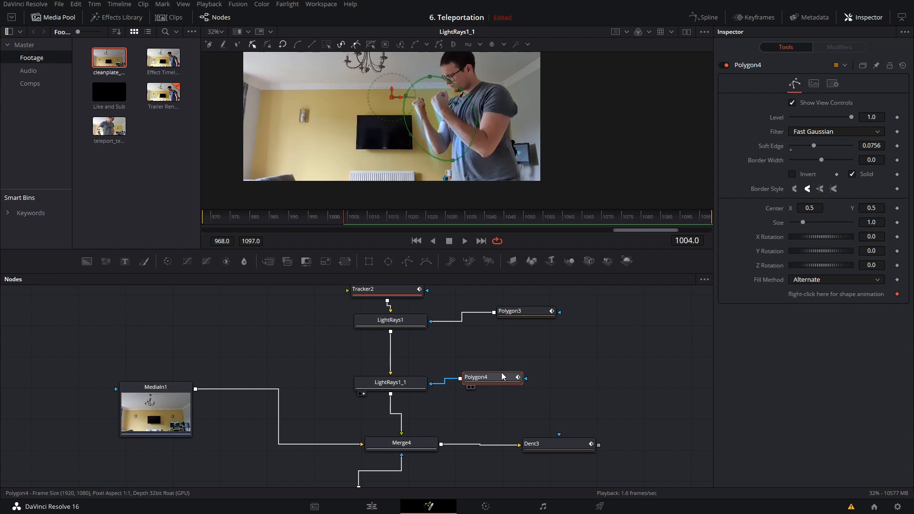
right_click(897, 209)
mouse_move(872, 258)
mouse_move(804, 299)
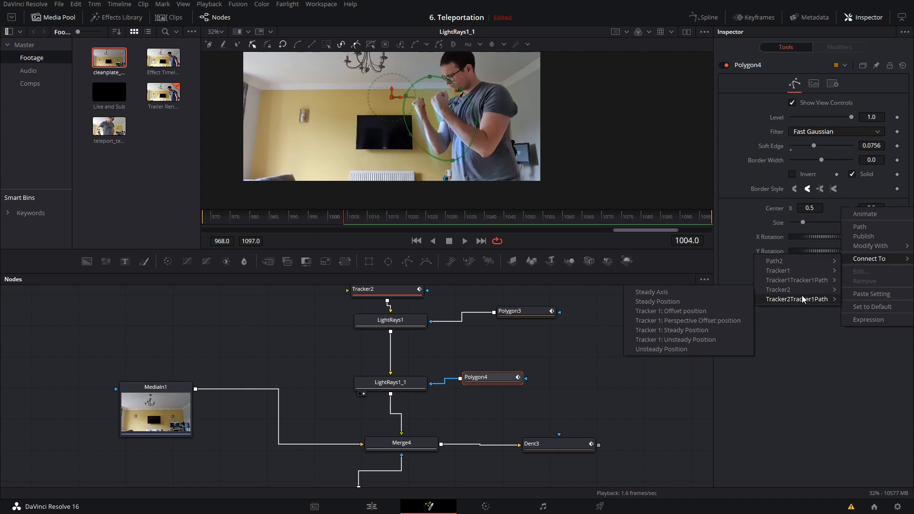
click(732, 330)
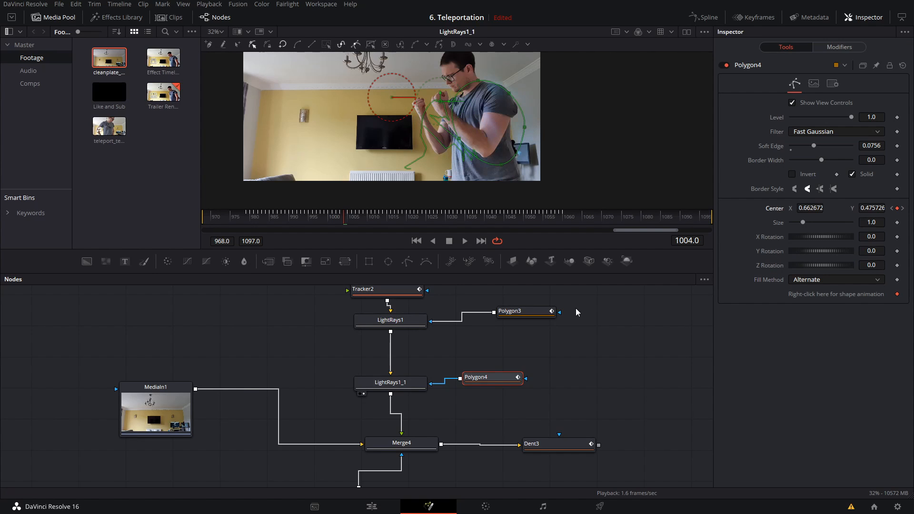
Step: Reposition Polygon4's shape over the fists and forearms at frame 1004 and play back the tracked glow
click(619, 329)
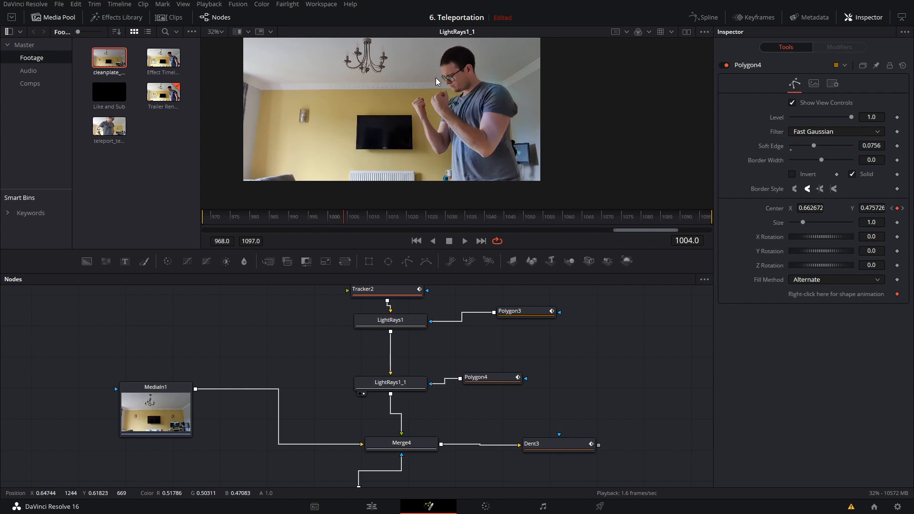
click(502, 382)
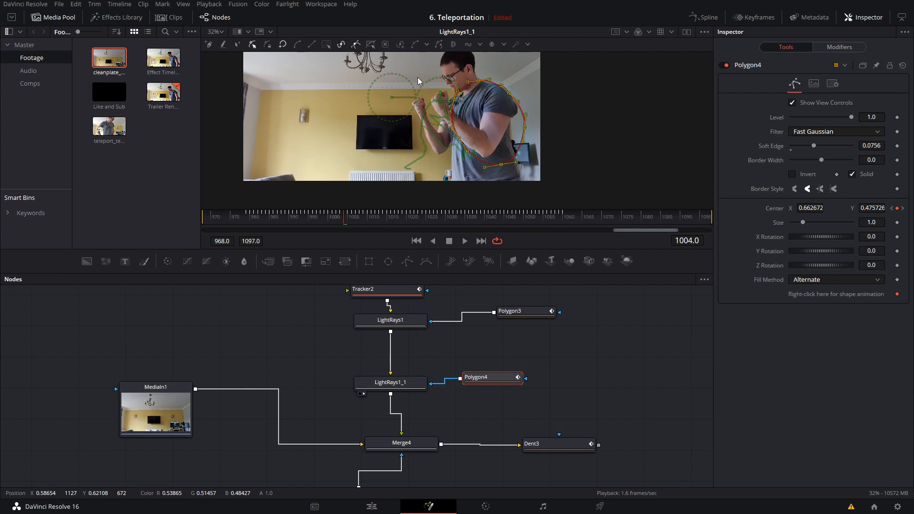
click(479, 94)
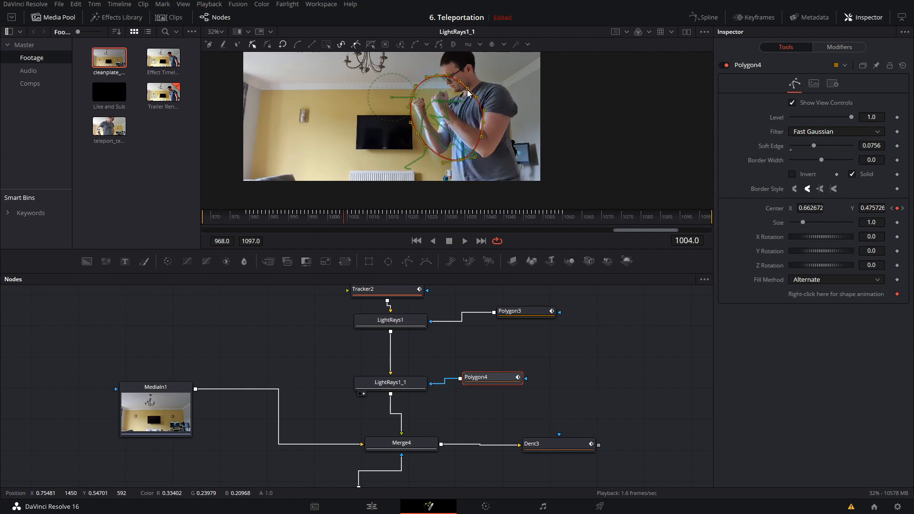
click(625, 328)
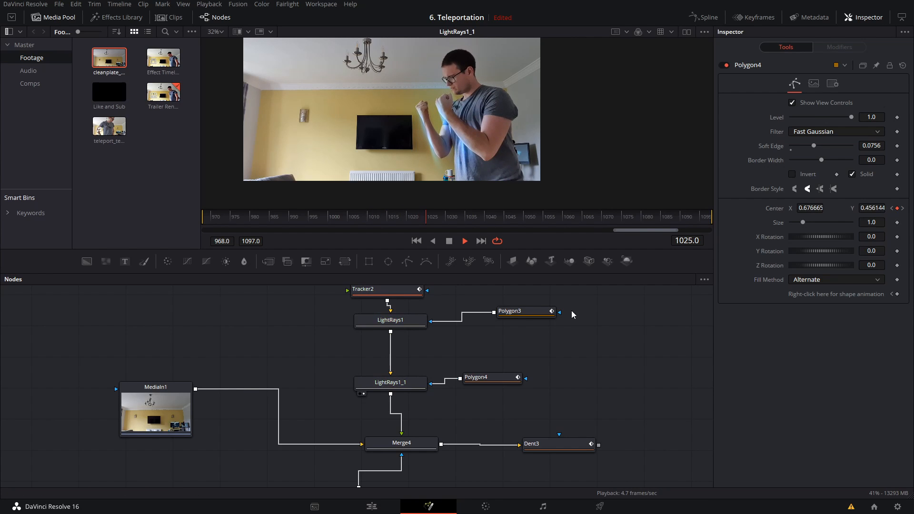
key(space)
Step: Duplicate the FractalNoise1_1_1 node into the empty space beside LightRays1 and show the copy in the viewer
click(415, 383)
scroll(343, 408, down, 5)
click(363, 408)
drag(450, 329, 483, 368)
drag(413, 384, 440, 469)
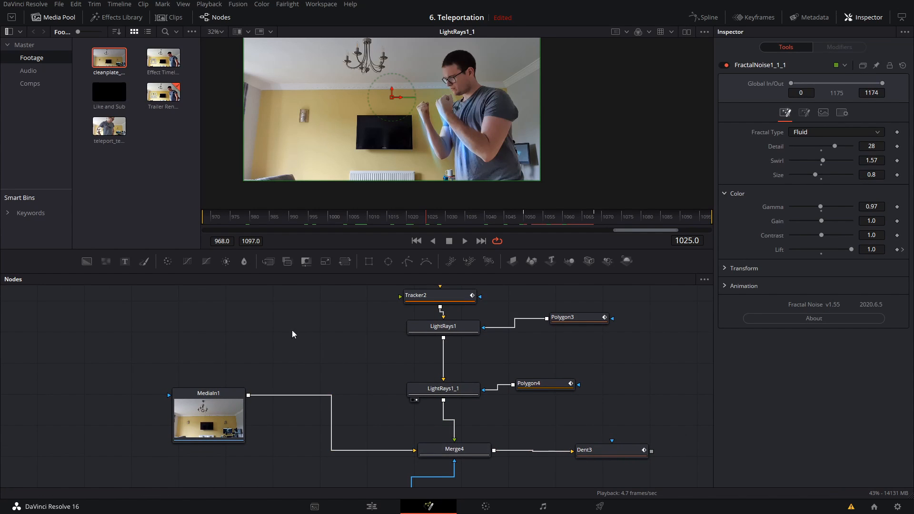
key(ctrl+v)
key(1)
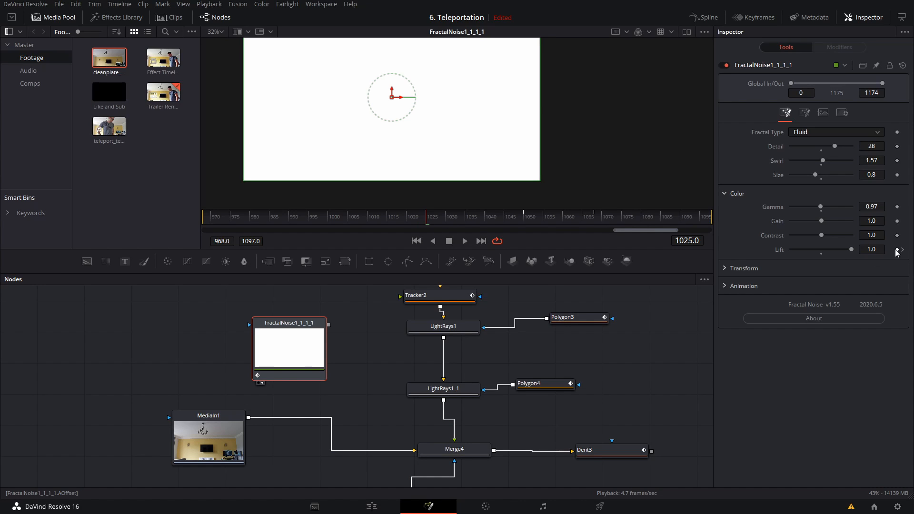
Step: Remove the Lift animation from the duplicated fractal noise, reset Lift to its default, and check the noise at frame 1025
double_click(779, 250)
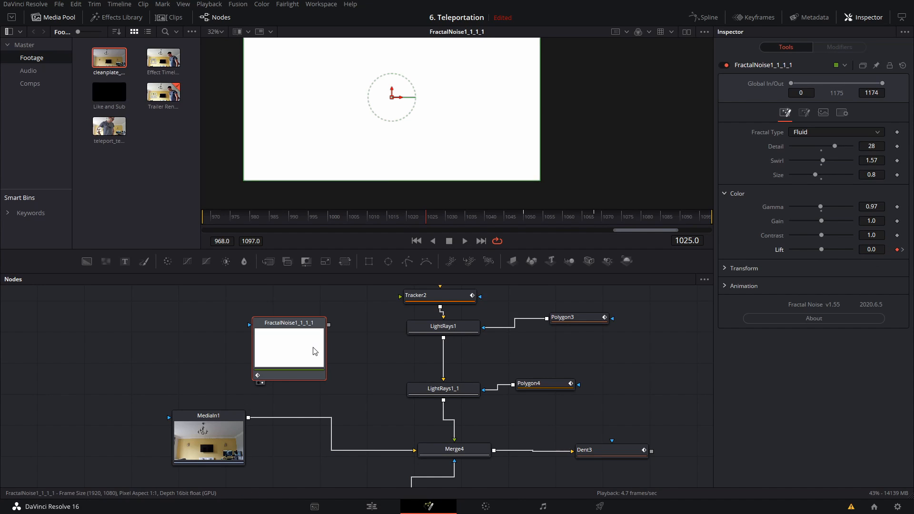
drag(564, 218, 551, 222)
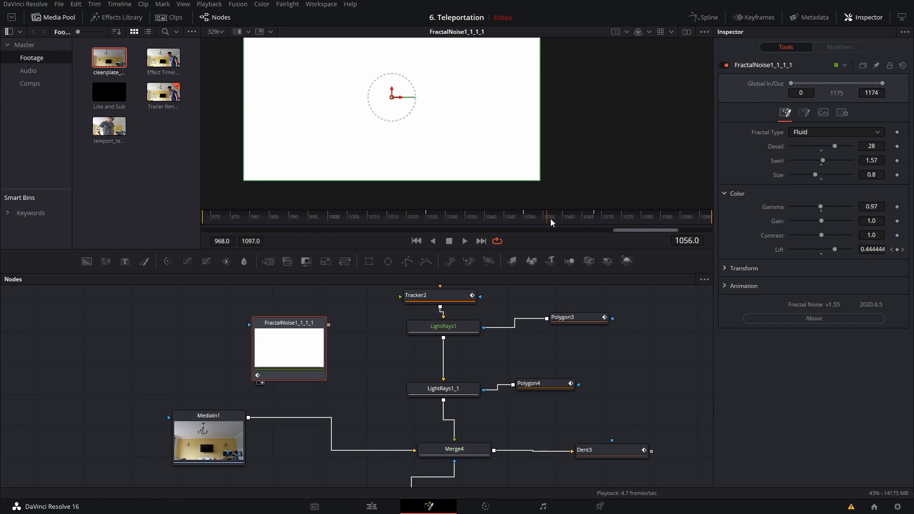
right_click(768, 252)
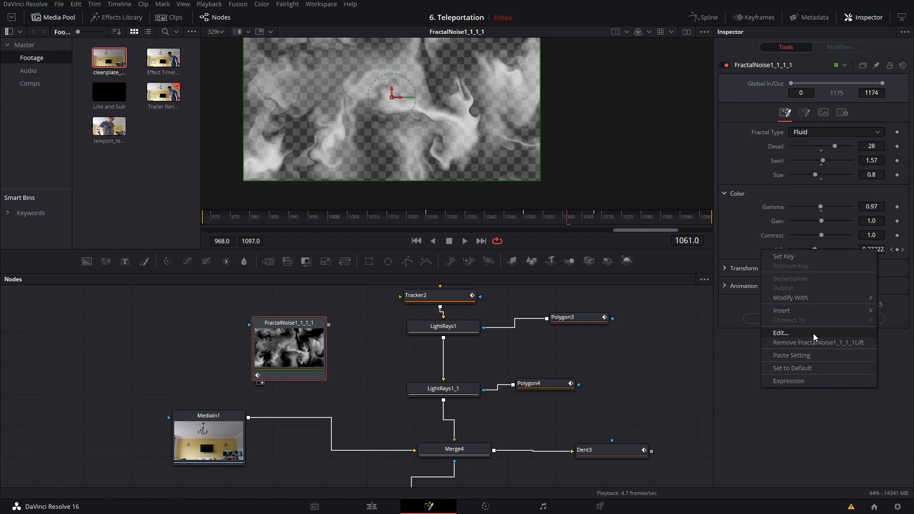
click(813, 343)
right_click(773, 250)
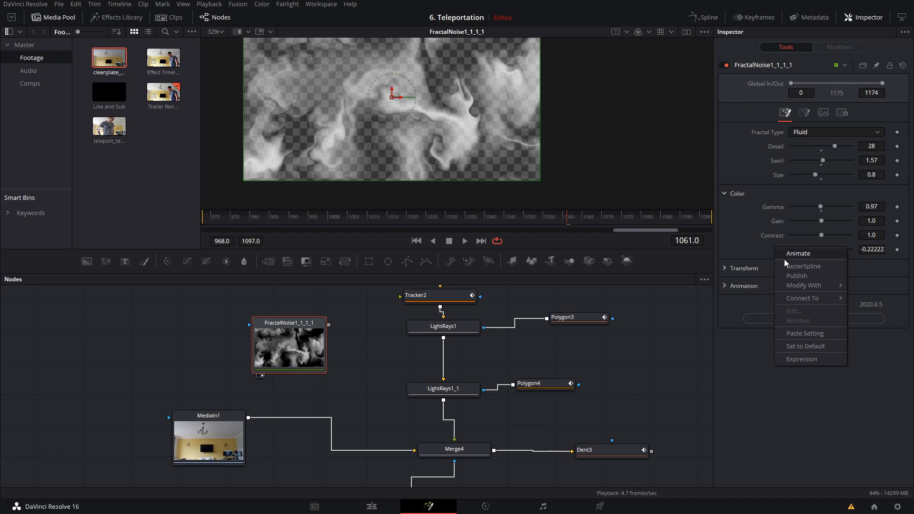
click(821, 346)
click(430, 220)
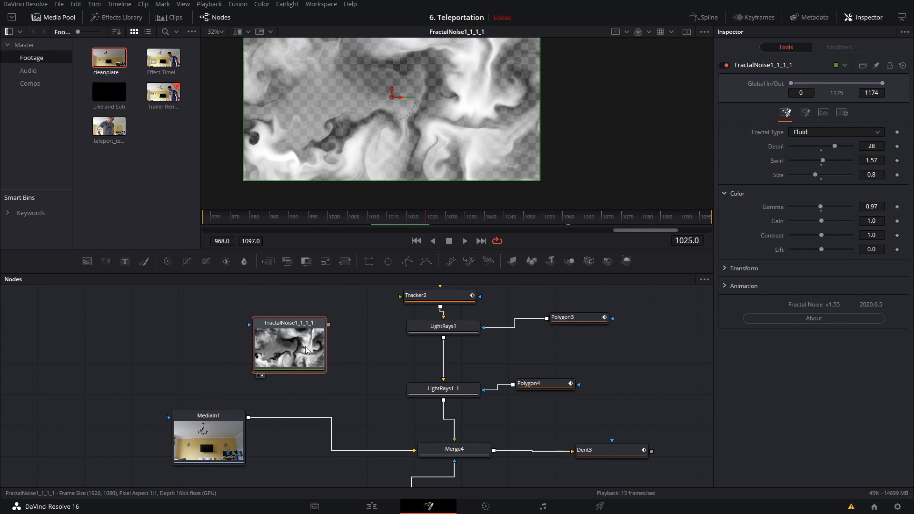
Step: Move the duplicated noise, light rays and polygon nodes upward together to make room between LightRays1_1 and Merge4
mouse_move(305, 347)
mouse_down()
mouse_move(350, 350)
mouse_move(353, 358)
mouse_move(318, 358)
mouse_up()
scroll(536, 422, up, 2)
drag(615, 455, 379, 260)
drag(588, 383, 549, 336)
drag(419, 401, 416, 365)
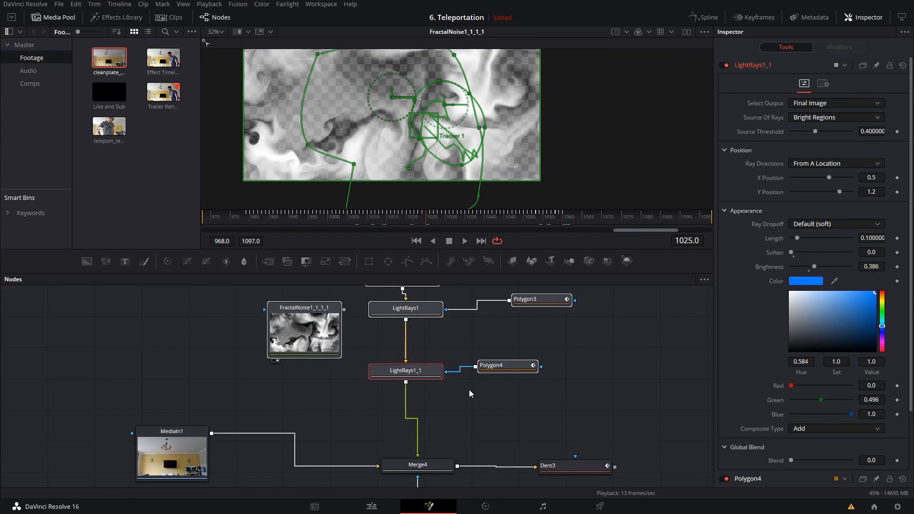
Step: Insert a Displace node between LightRays1_1 and Merge4
key(shift+space)
text(track)
key(BackSpace)
key(BackSpace)
key(BackSpace)
key(BackSpace)
key(BackSpace)
text(displa)
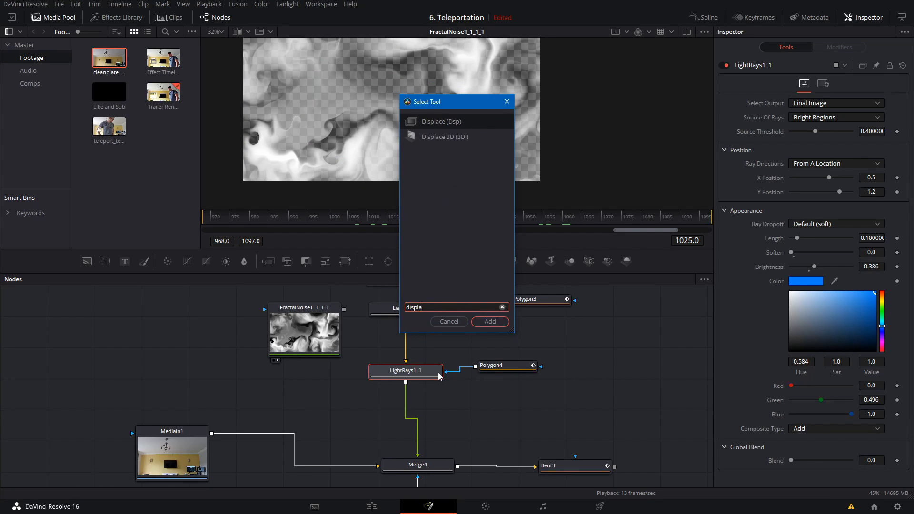
key(Return)
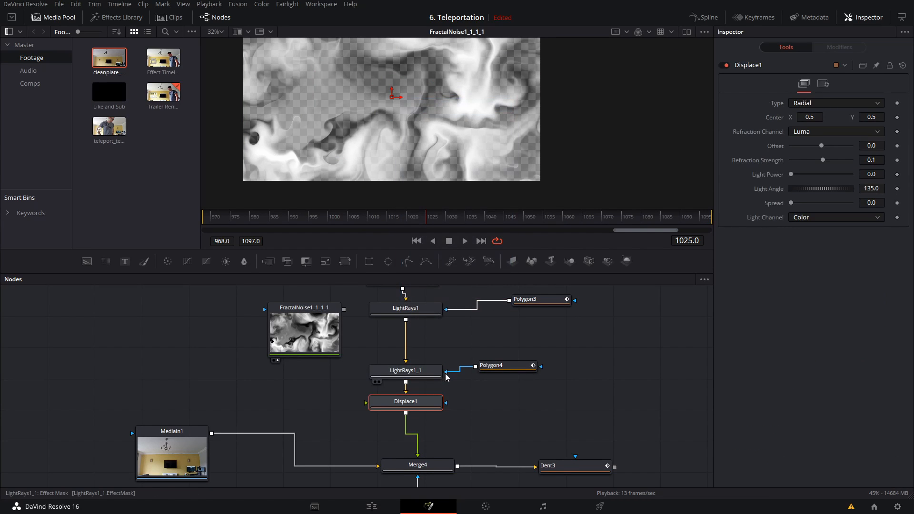
Step: Connect the duplicated fractal noise to Displace1's foreground input, view Displace1, and play back the distortion around the fists
drag(340, 320, 380, 401)
click(405, 404)
key(2)
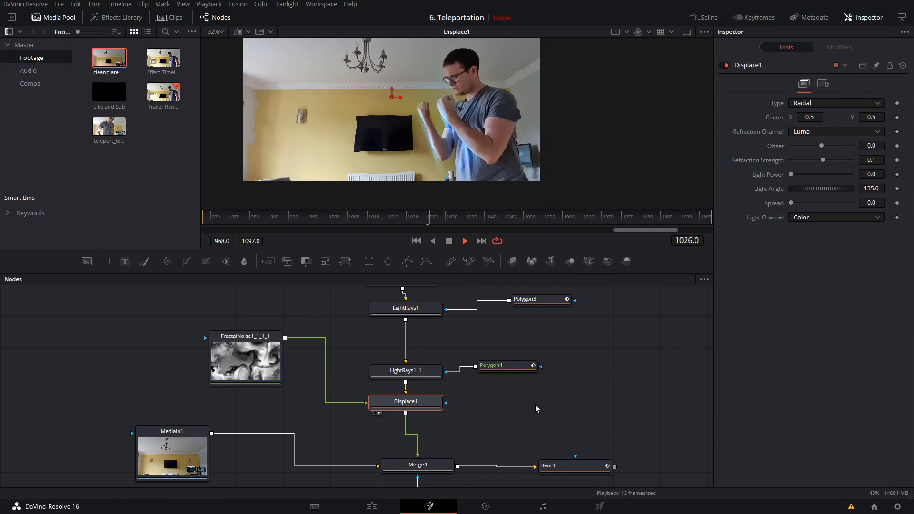
key(space)
scroll(481, 115, up, 3)
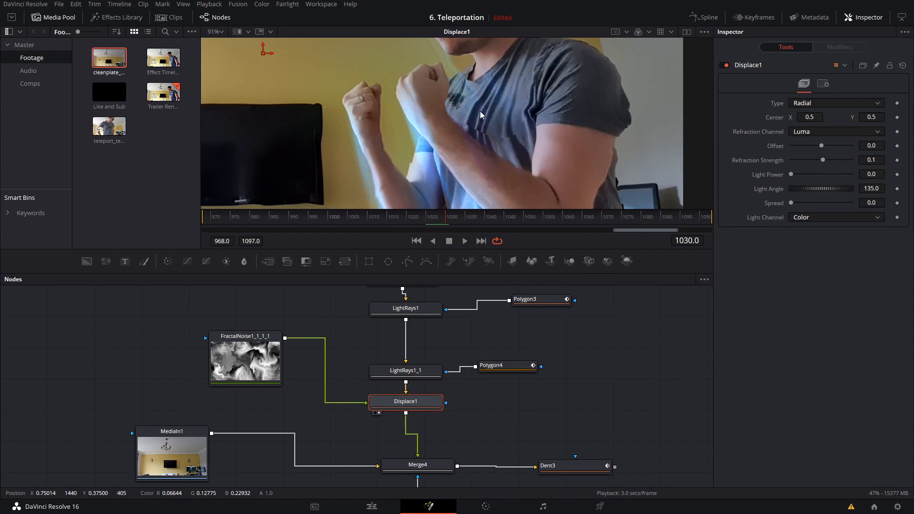
drag(454, 127, 493, 100)
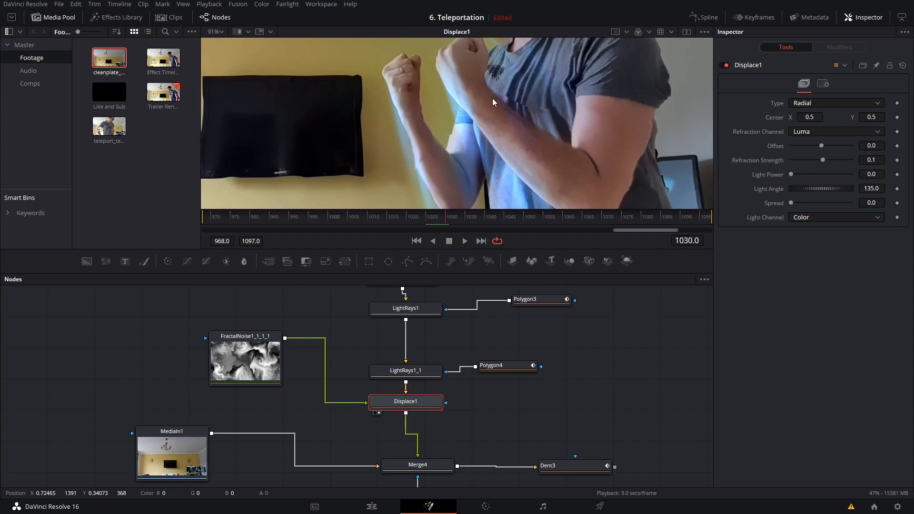
Step: Space Polygon4 away from LightRays1_1 and also connect it to Displace1 as its effect mask
scroll(493, 102, down, 3)
drag(478, 369, 498, 369)
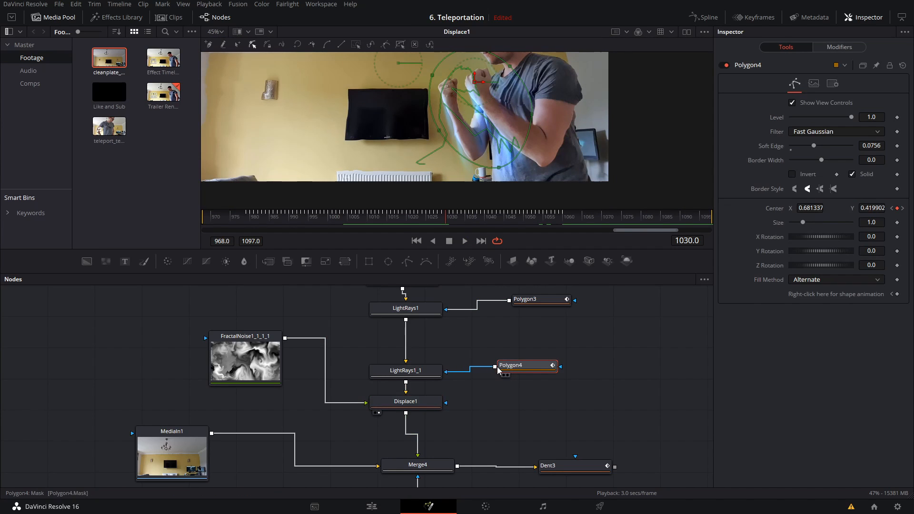
drag(496, 367, 446, 403)
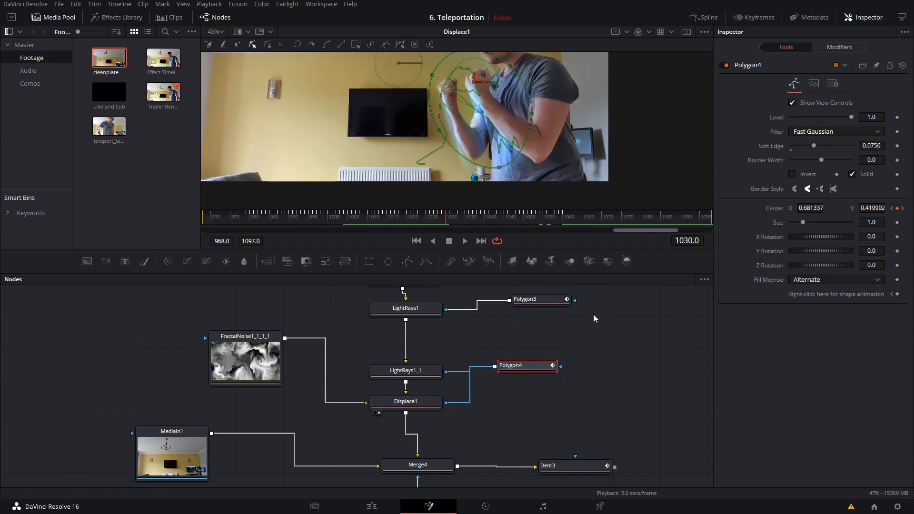
scroll(561, 129, up, 2)
click(656, 335)
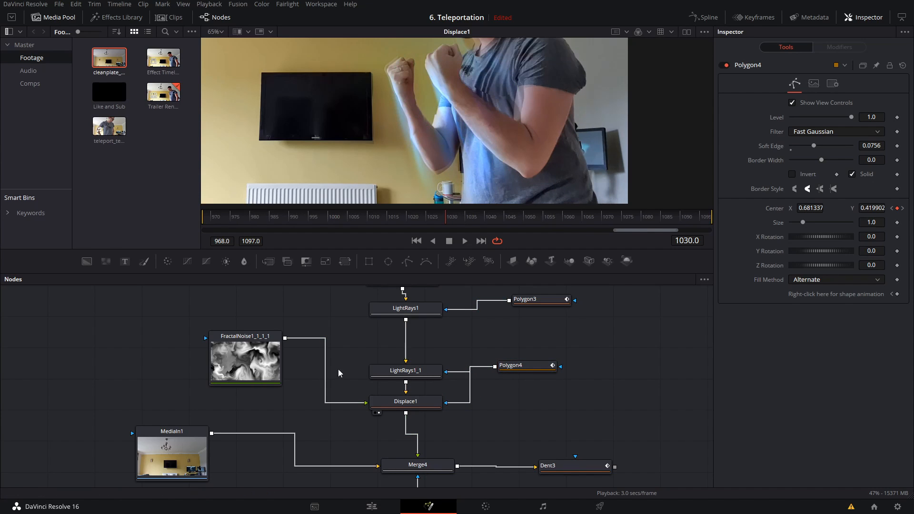
Step: Set the duplicated fractal noise's Size to 2.0 and play back the masked displacement
click(274, 380)
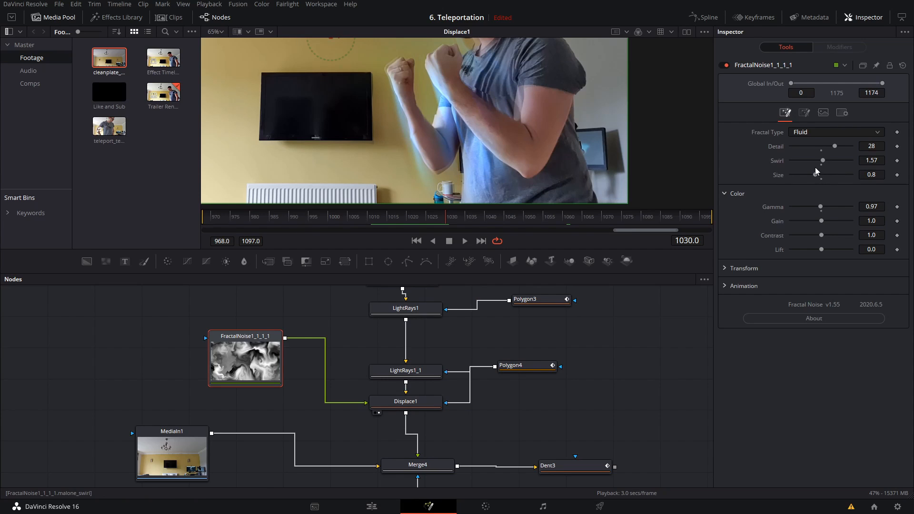
drag(814, 176, 861, 181)
key(space)
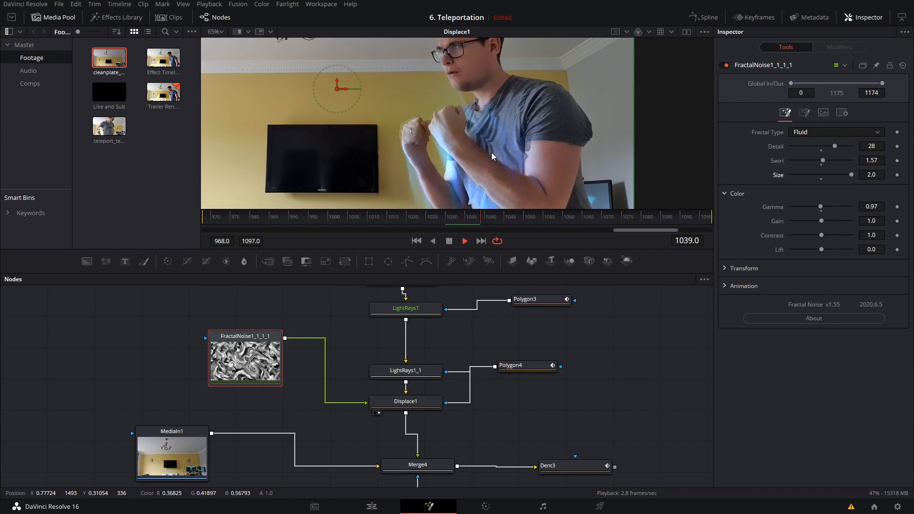
scroll(510, 154, down, 3)
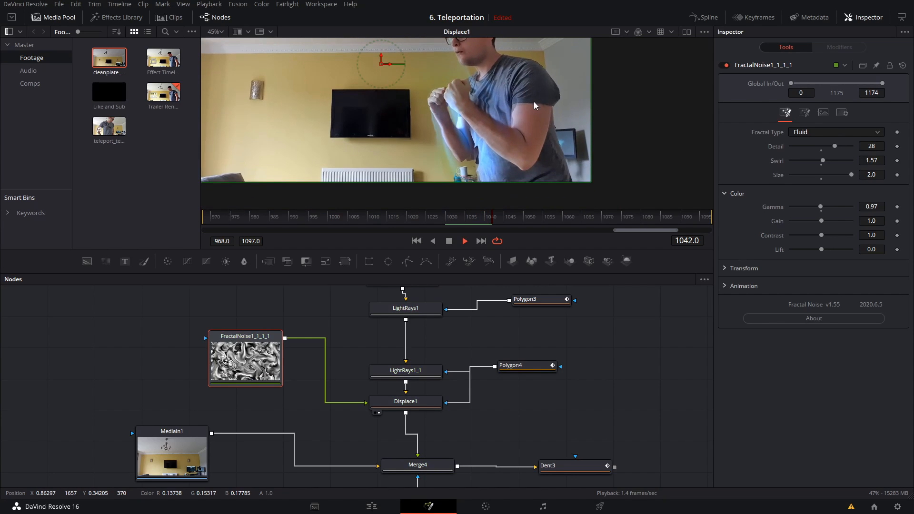
drag(478, 110, 456, 147)
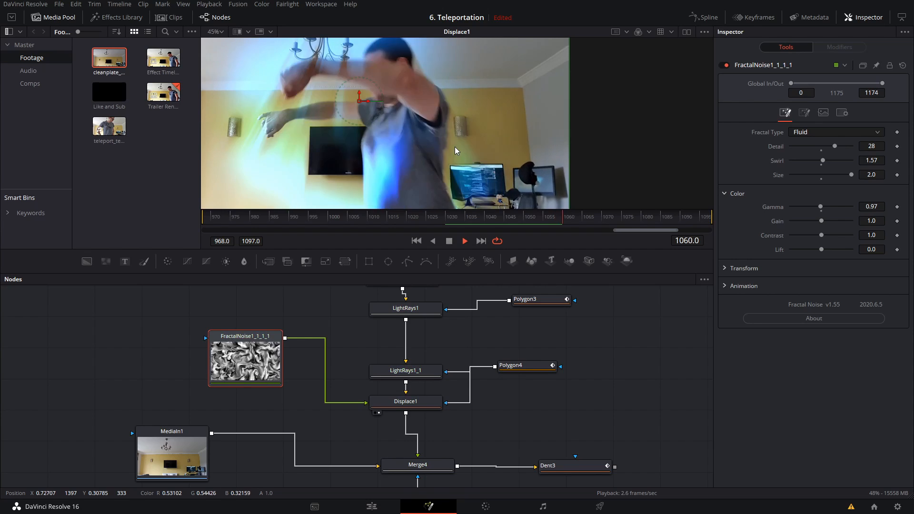
scroll(456, 147, down, 3)
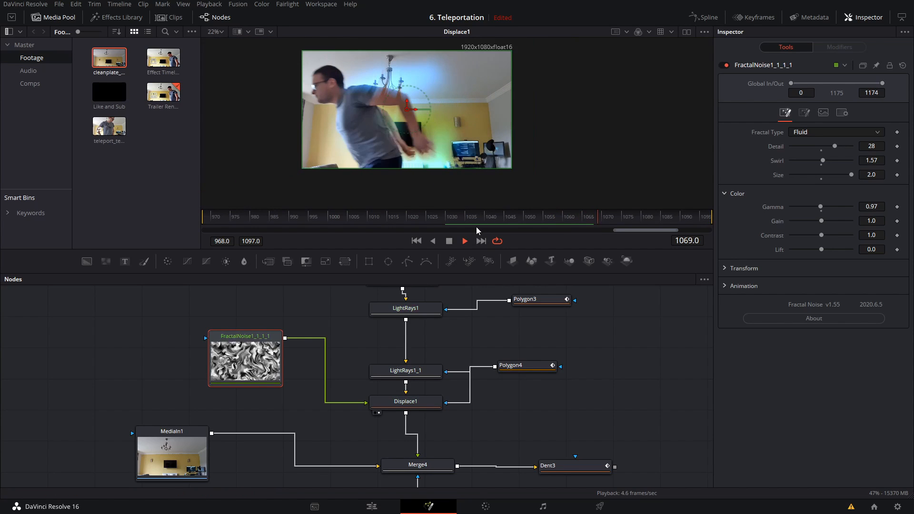
Step: Show Dent3 in the viewer and play back the combined teleportation effect from shortly before the person vanishes
drag(554, 435, 384, 323)
click(395, 356)
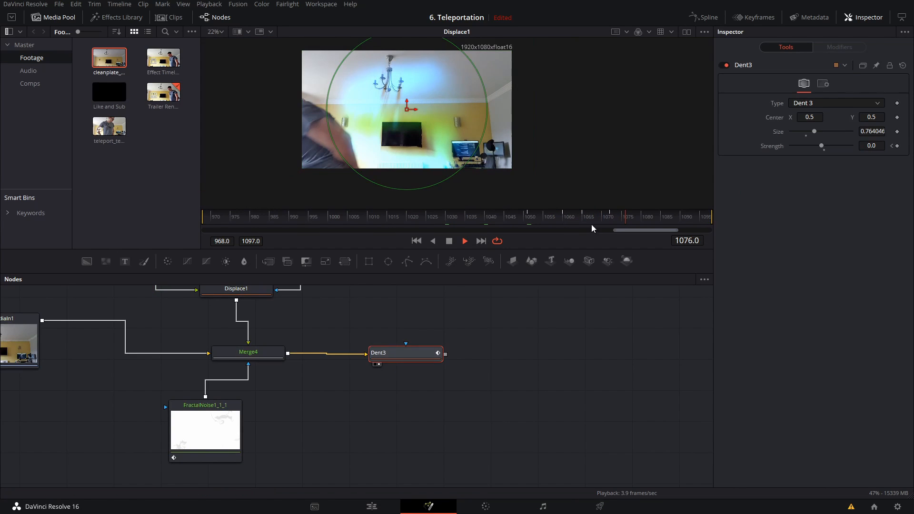
key(1)
click(473, 216)
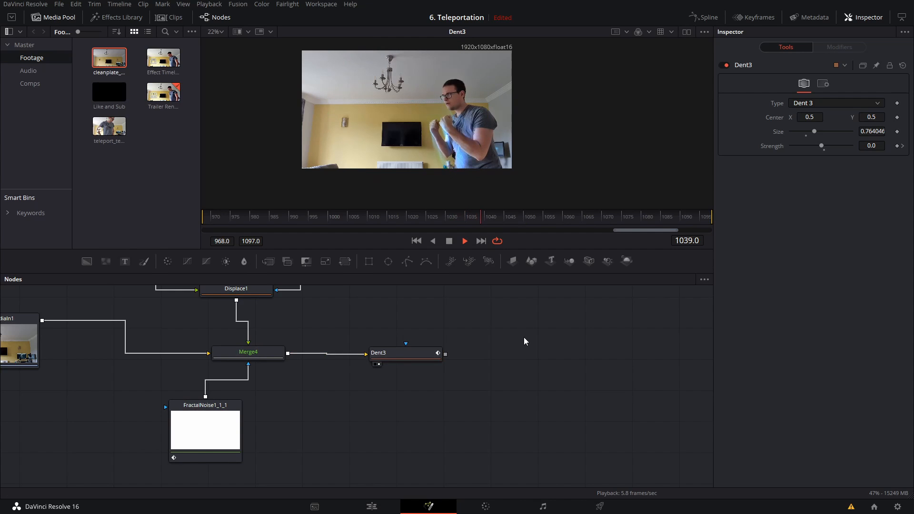
scroll(498, 136, up, 2)
drag(513, 136, 544, 139)
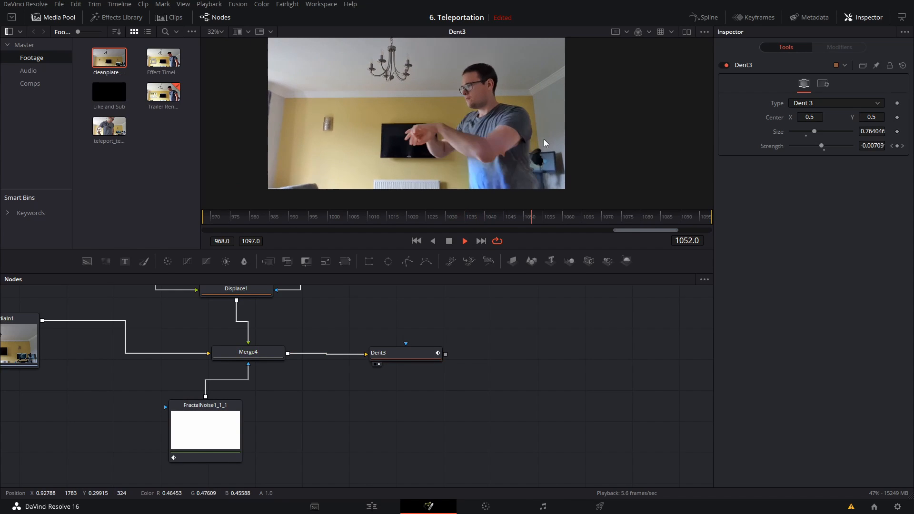